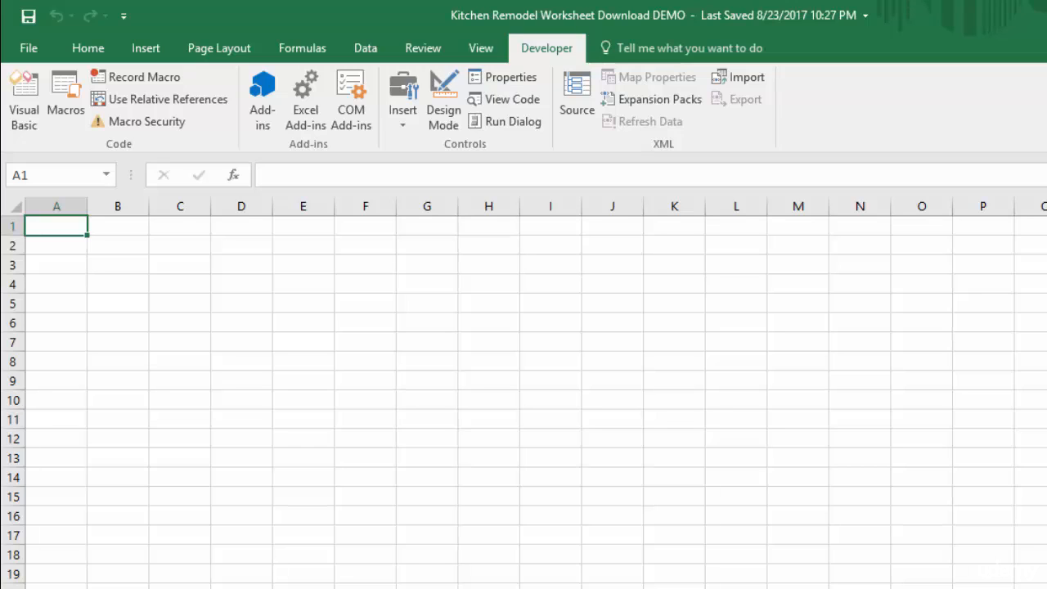
Enter the heading "Name" in cell A1 and make it bold.
text(Name)
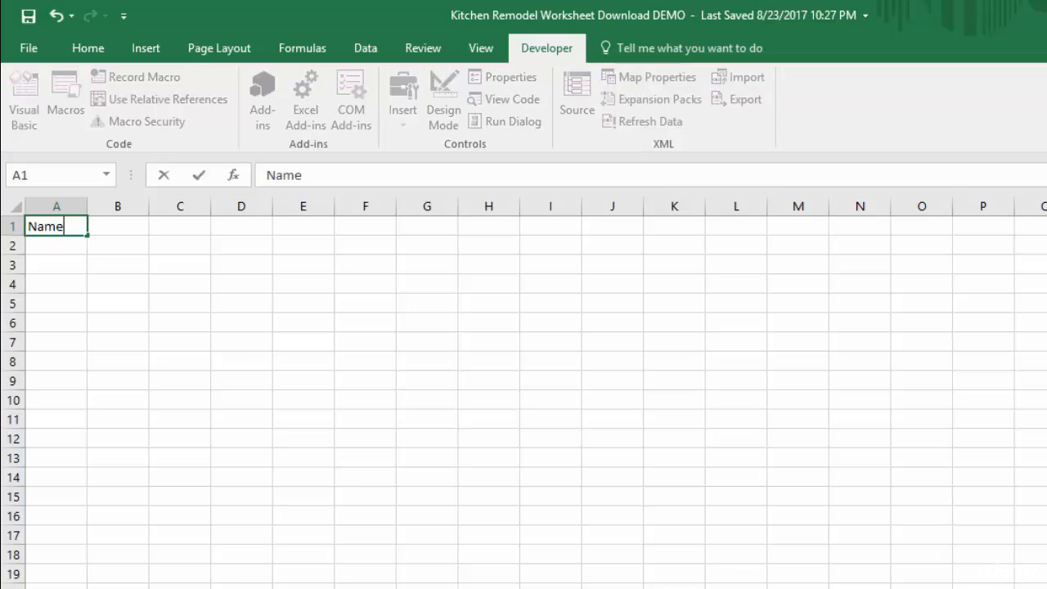
key(ctrl+Return)
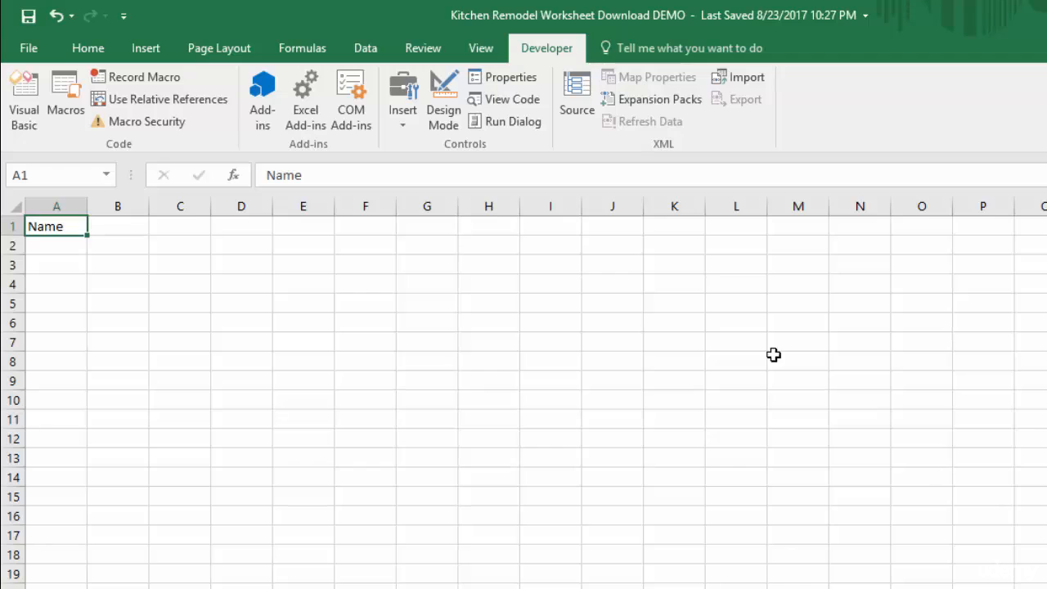
click(87, 53)
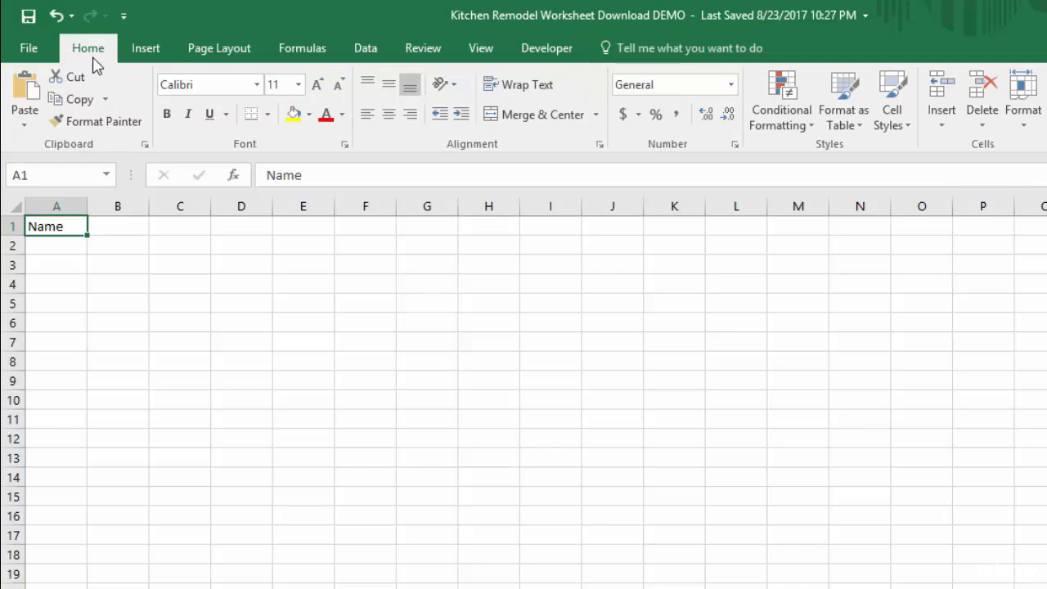
click(168, 114)
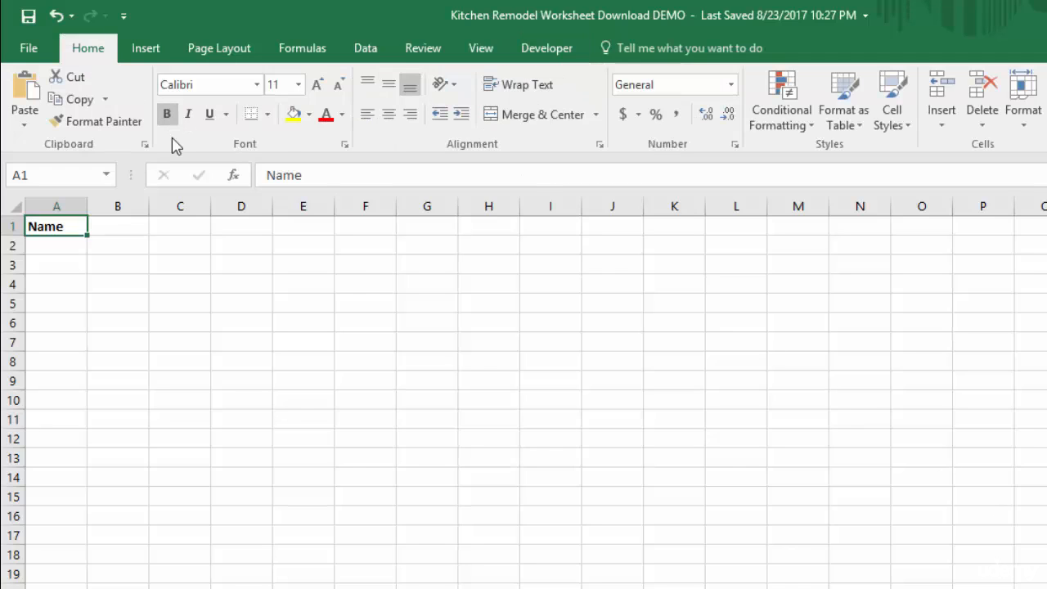
Give the heading in cell A1 a bottom border and a blue font color.
click(270, 117)
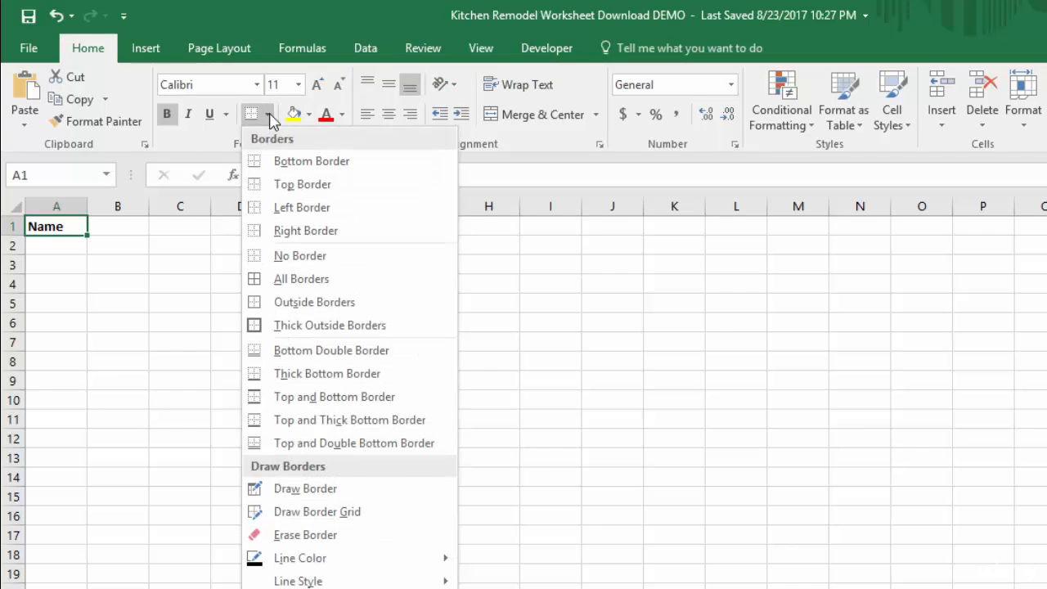
click(258, 165)
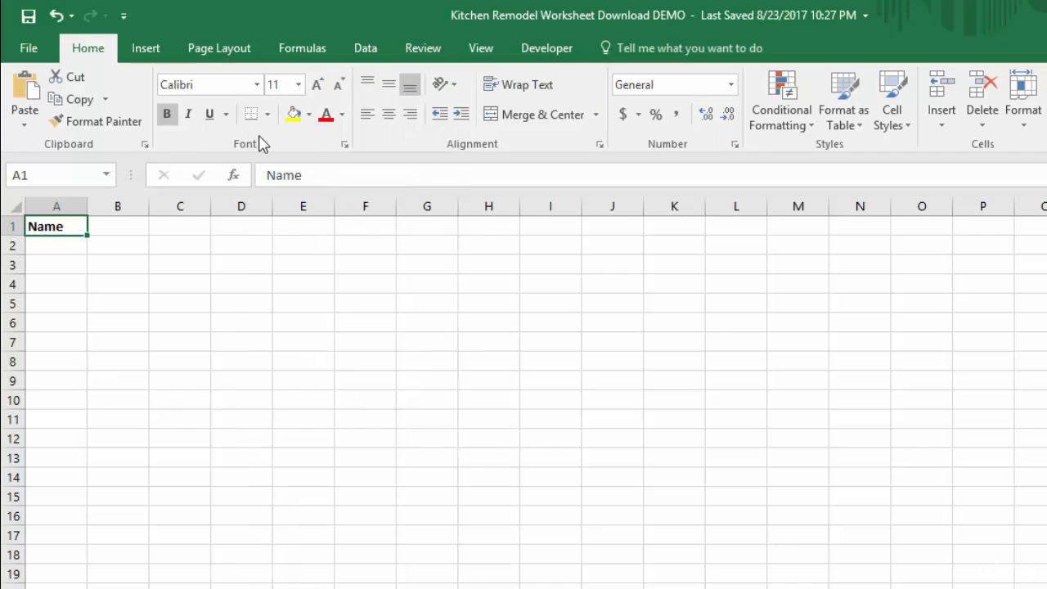
click(342, 115)
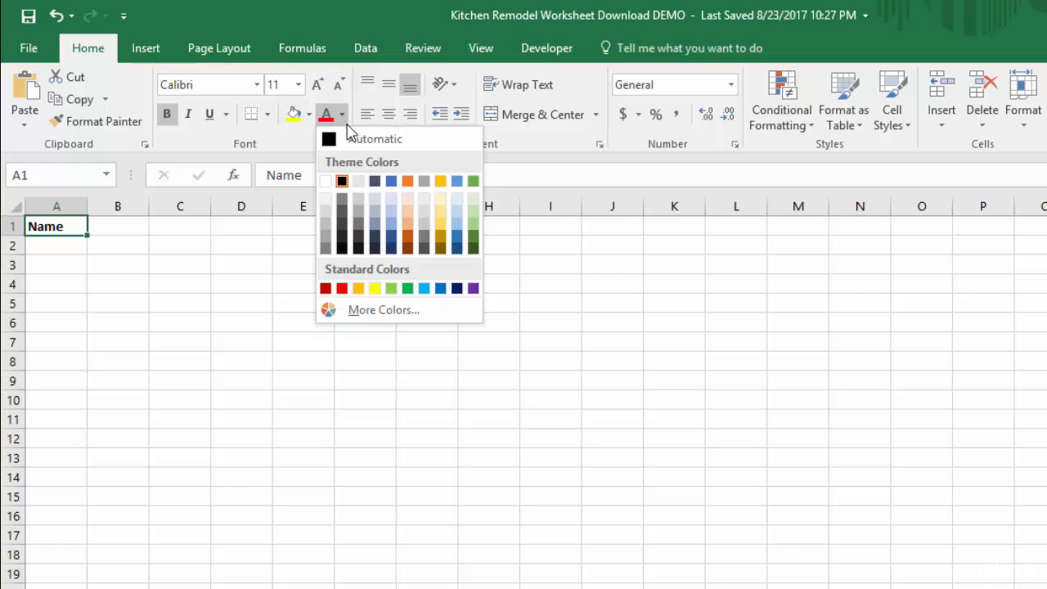
click(391, 182)
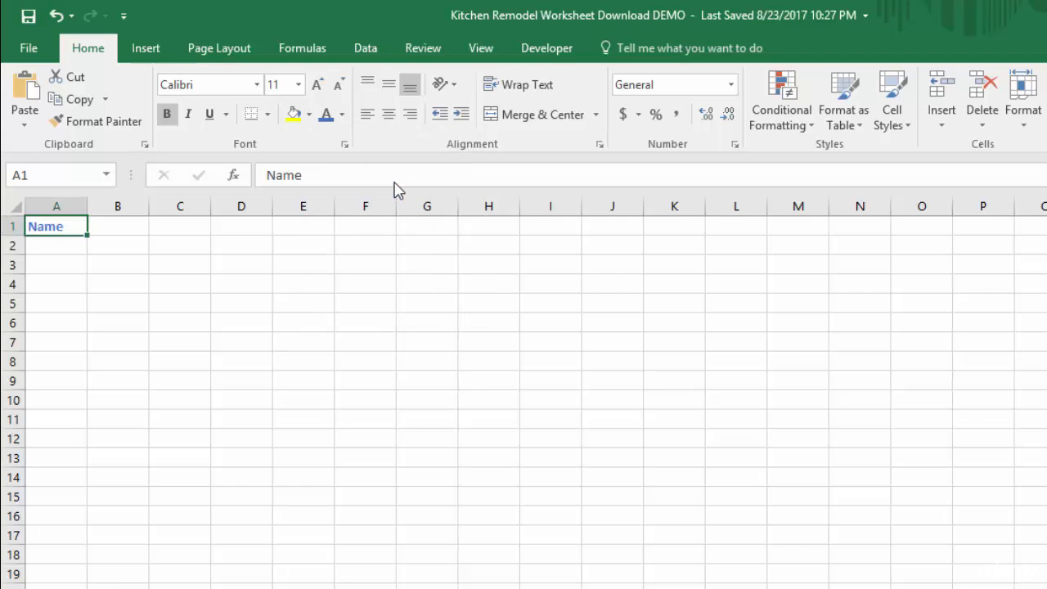
Increase the font size of the heading in A1 to 14 and center it horizontally.
click(318, 87)
click(318, 87)
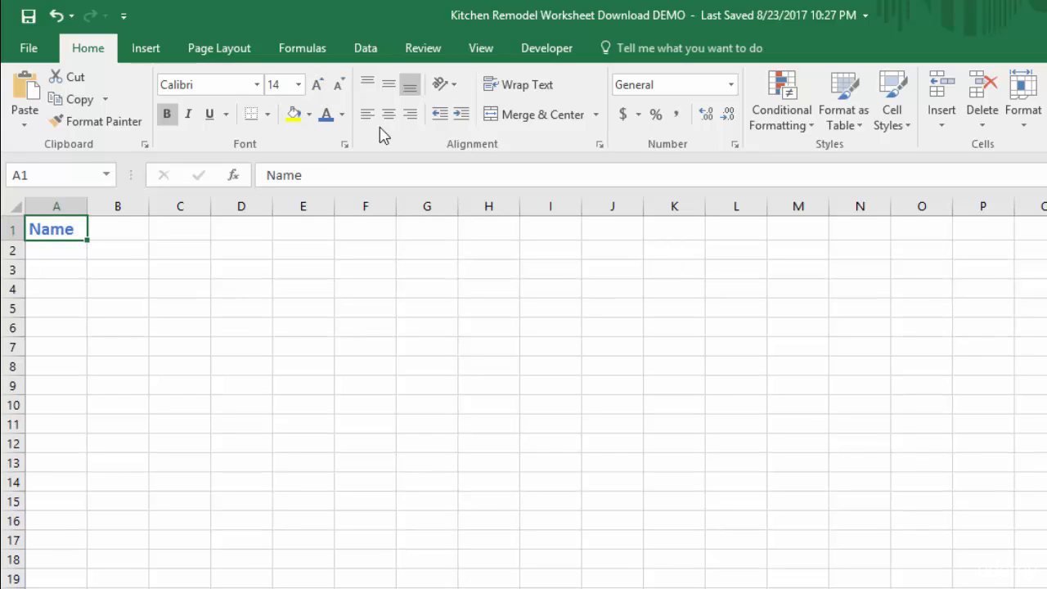
click(391, 123)
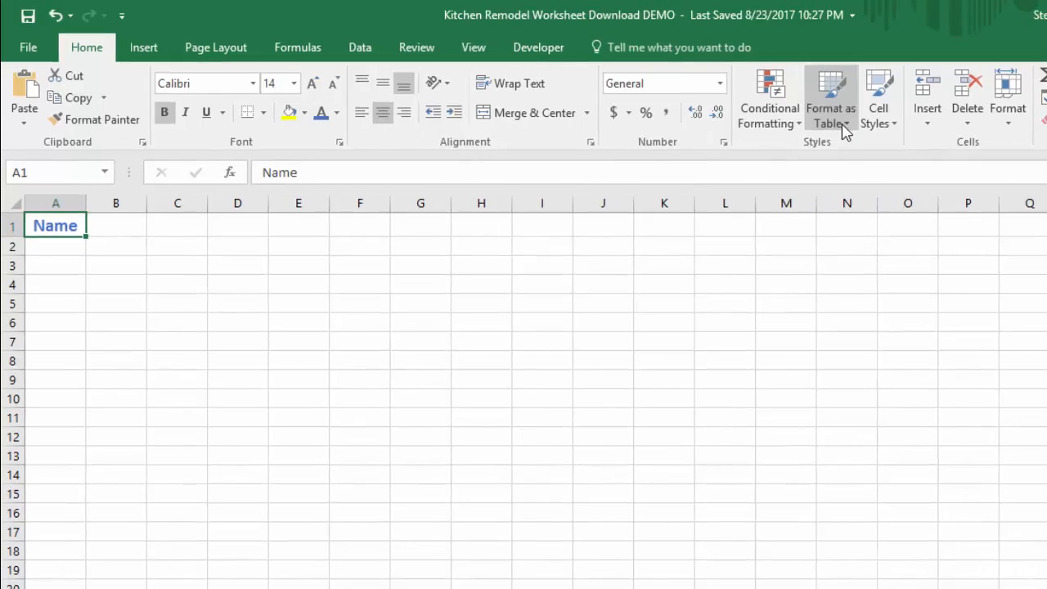
Set the width of column A to 12.
click(1011, 119)
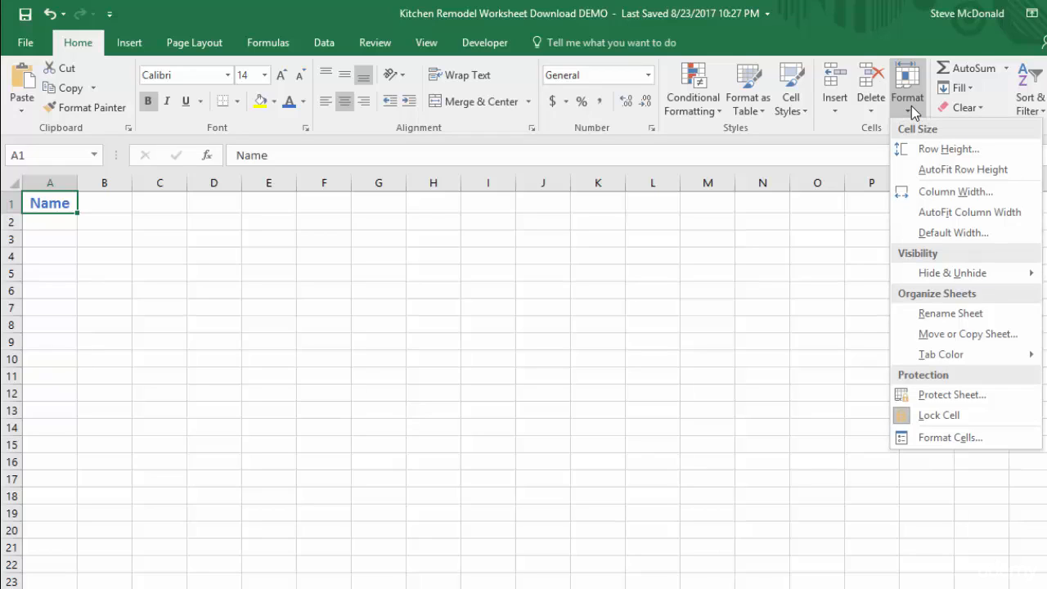
click(940, 191)
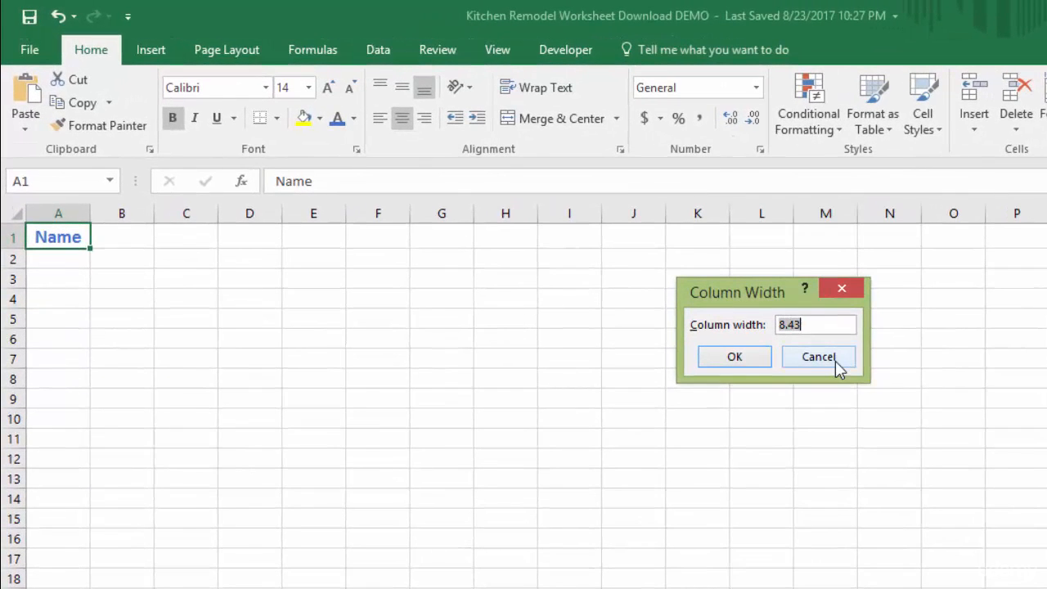
text(12)
key(Return)
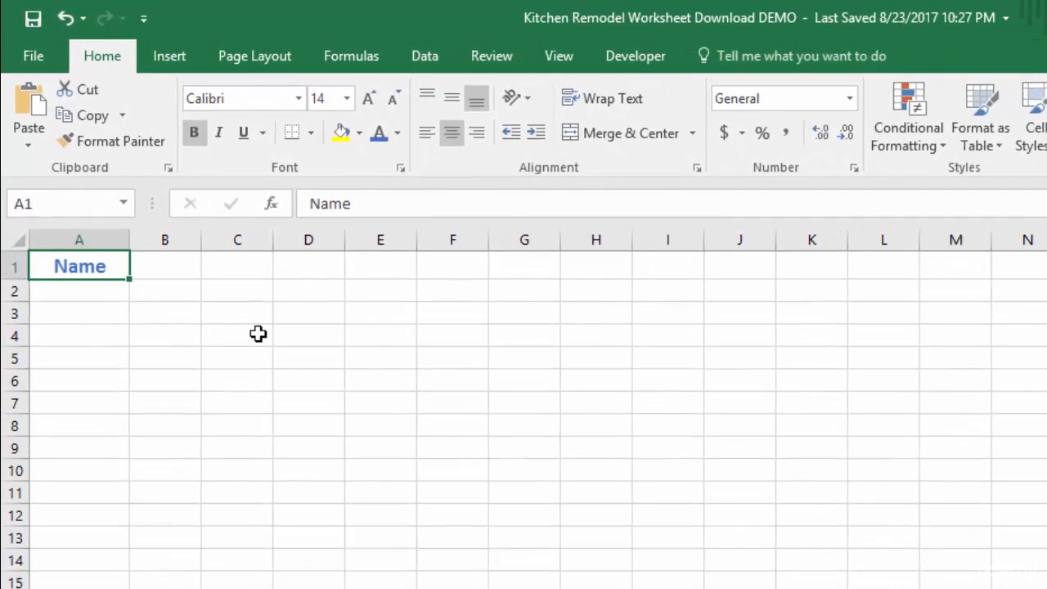
Enter the heading "Name" in cell C1 and keep that cell selected.
click(249, 267)
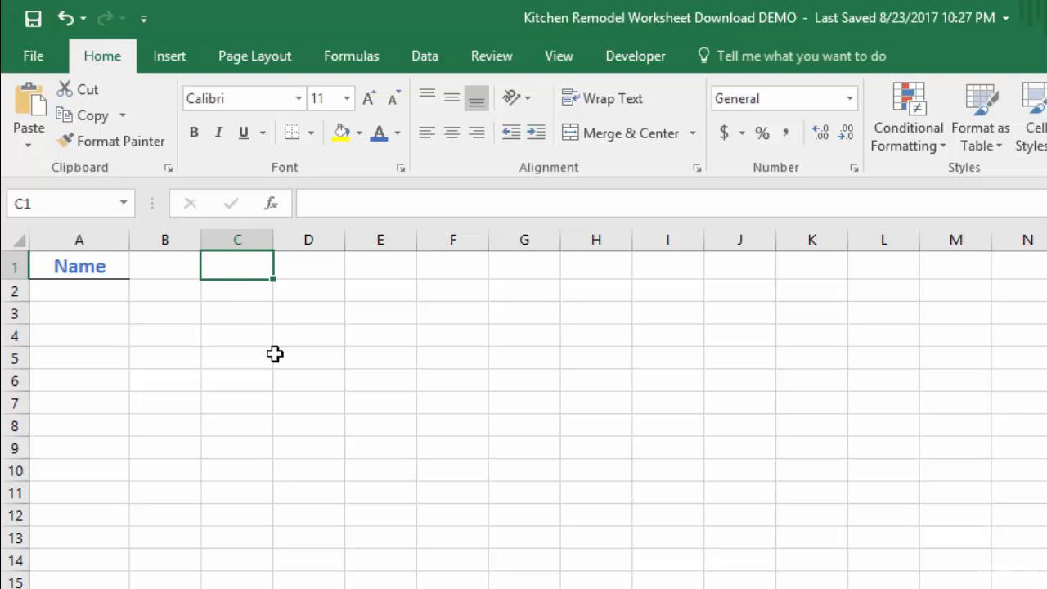
key(F2)
text(Na)
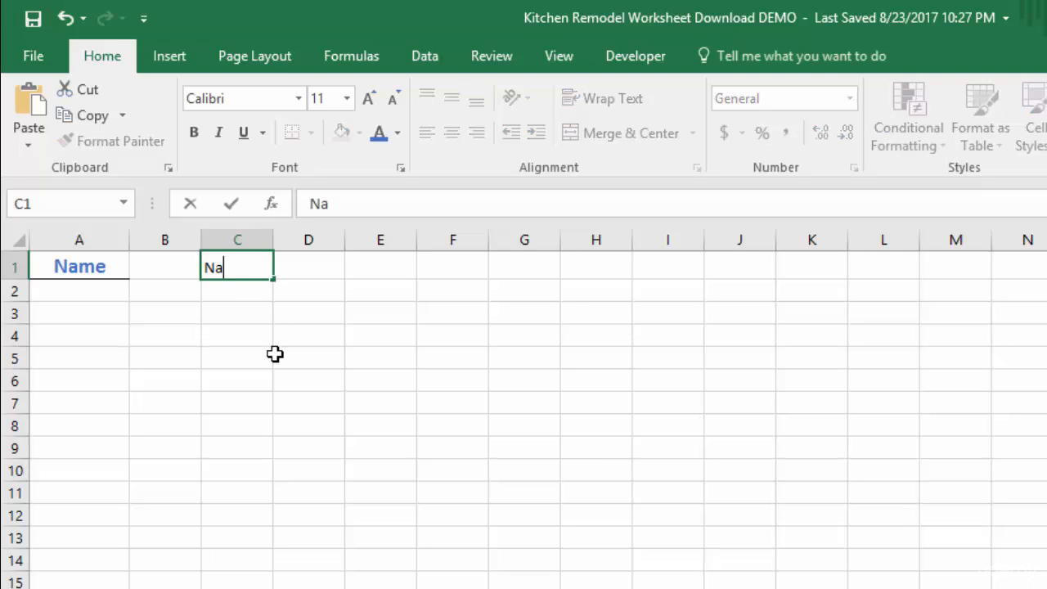
text(me)
key(ctrl+Return)
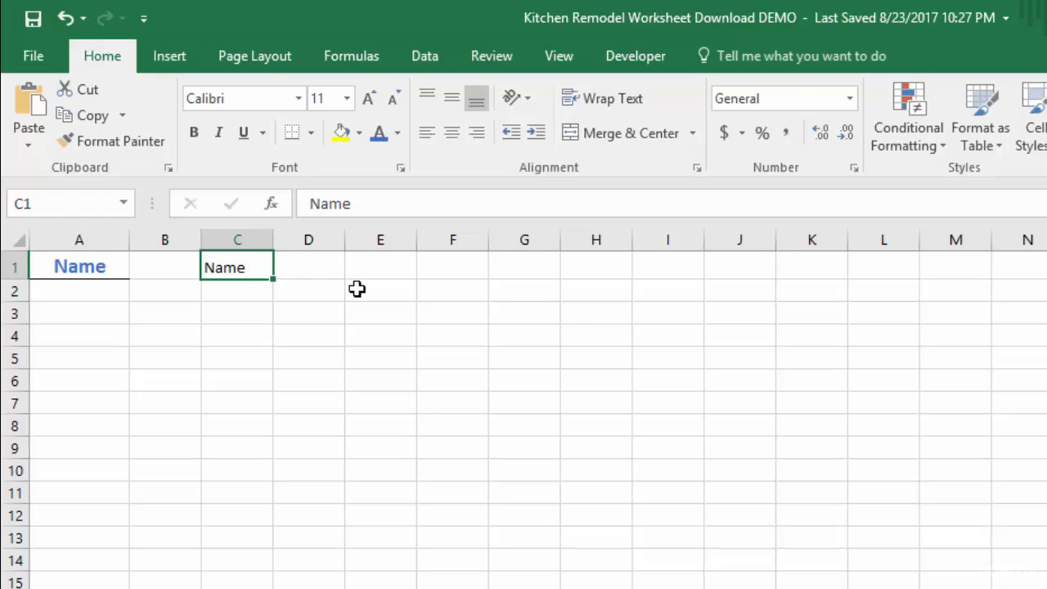
Set up a new macro recording named HeadlineFormatting with the shortcut Ctrl+Shift+F.
click(631, 61)
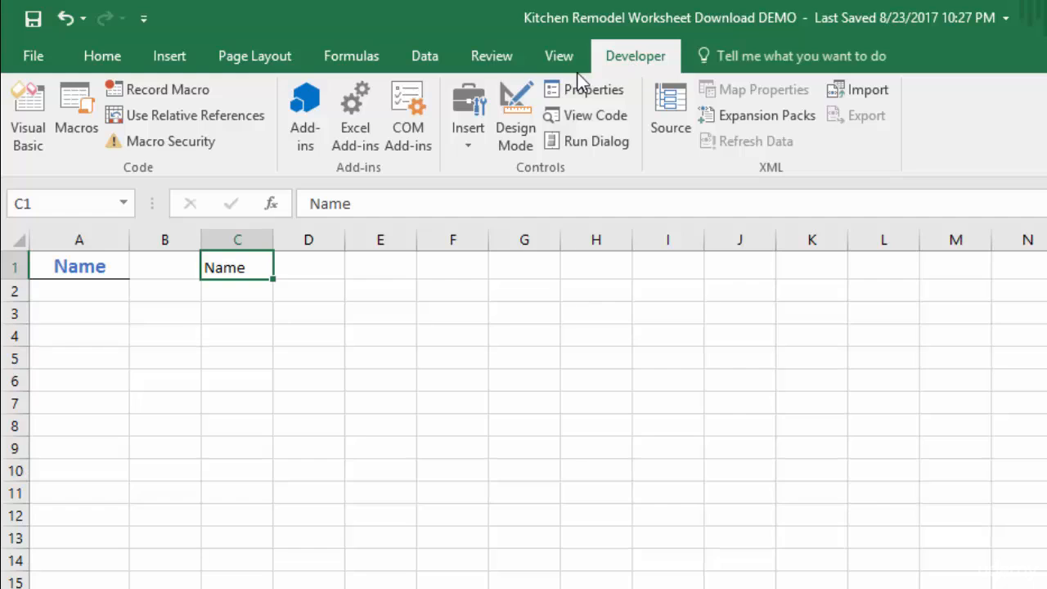
click(151, 88)
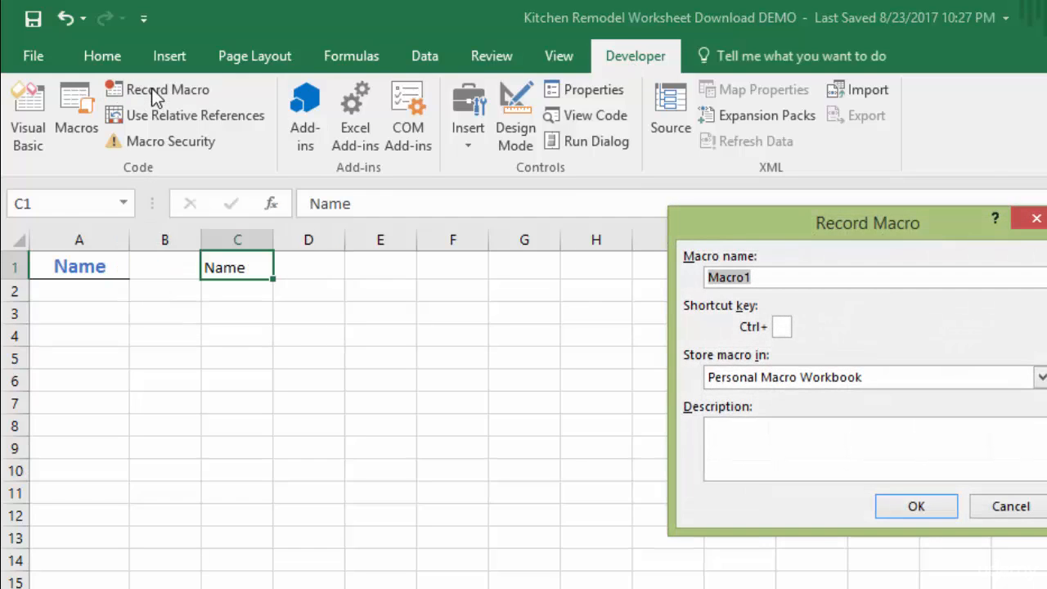
drag(916, 225, 678, 225)
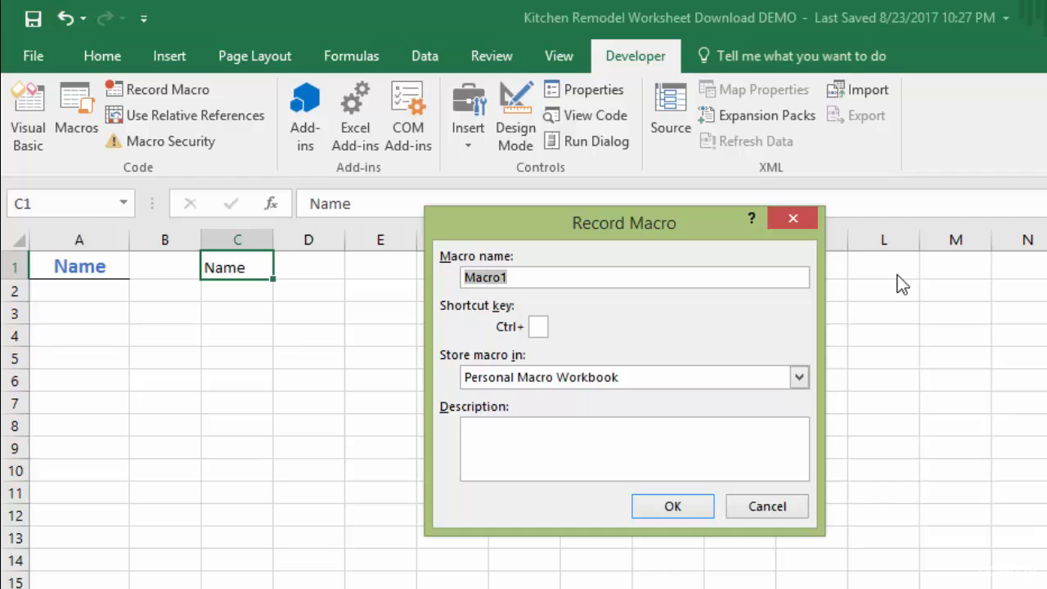
text(HeadlineFor)
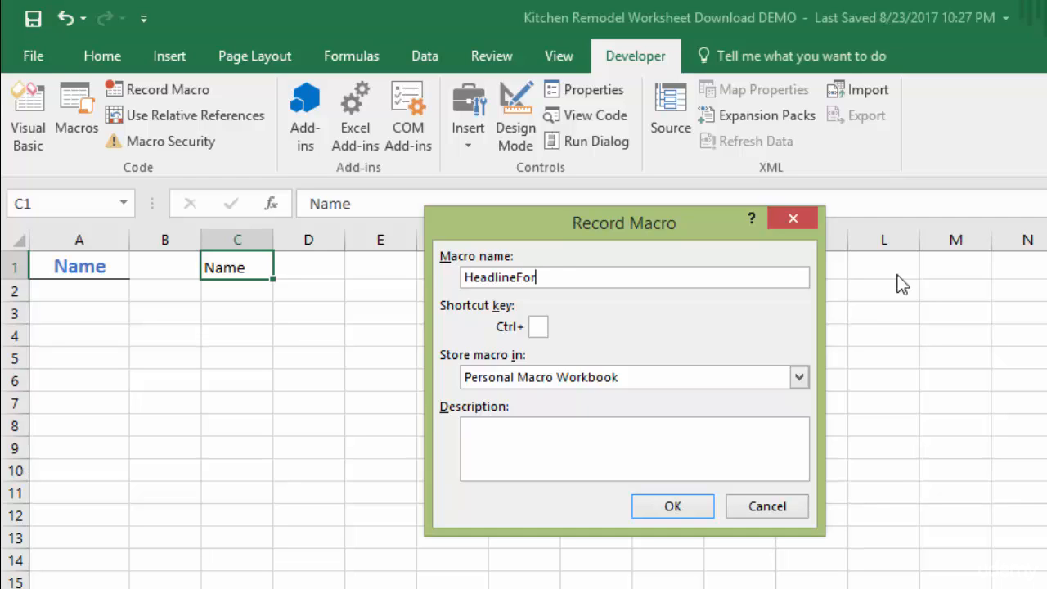
text(matting)
click(541, 326)
text(F)
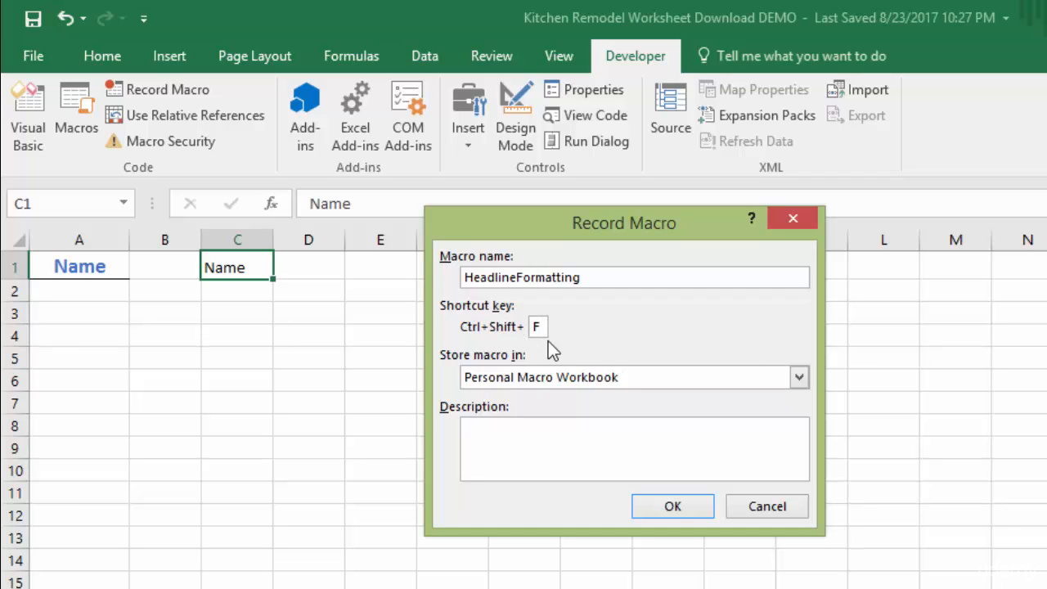
Change the macro name to HeadlingFormatting in the recording setup.
click(568, 440)
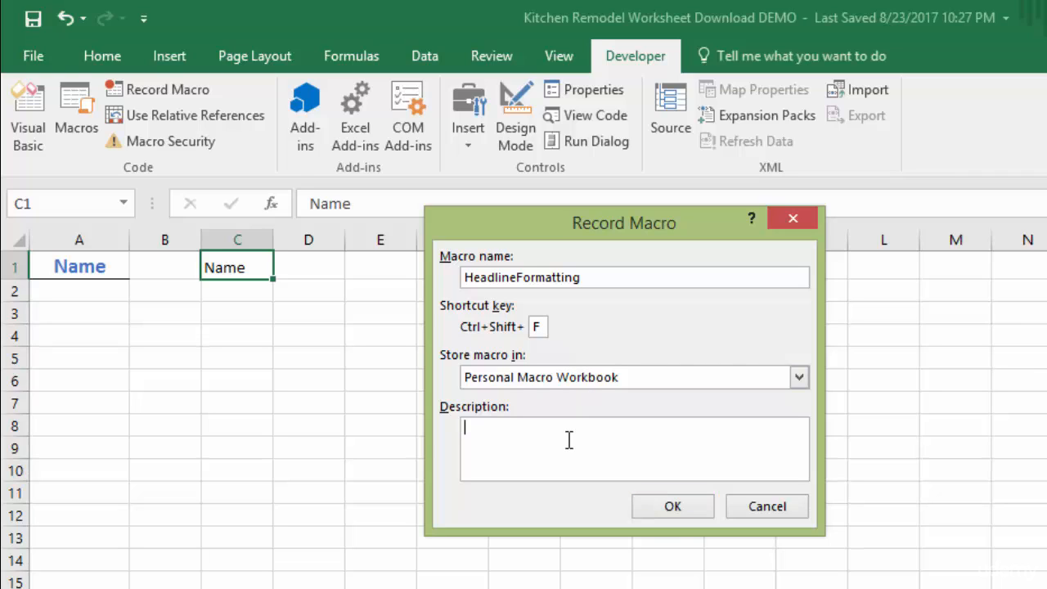
click(516, 277)
key(BackSpace)
key(BackSpace)
text(ng)
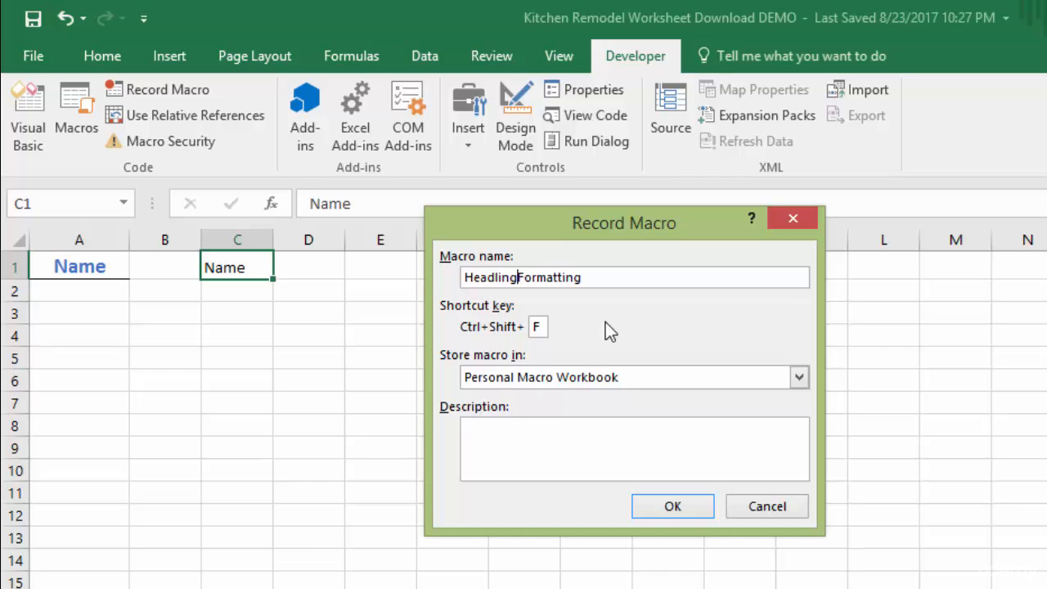
Describe the macro as "Formats headings in bold, blue and centered" and start recording it.
click(530, 437)
text(Formatt)
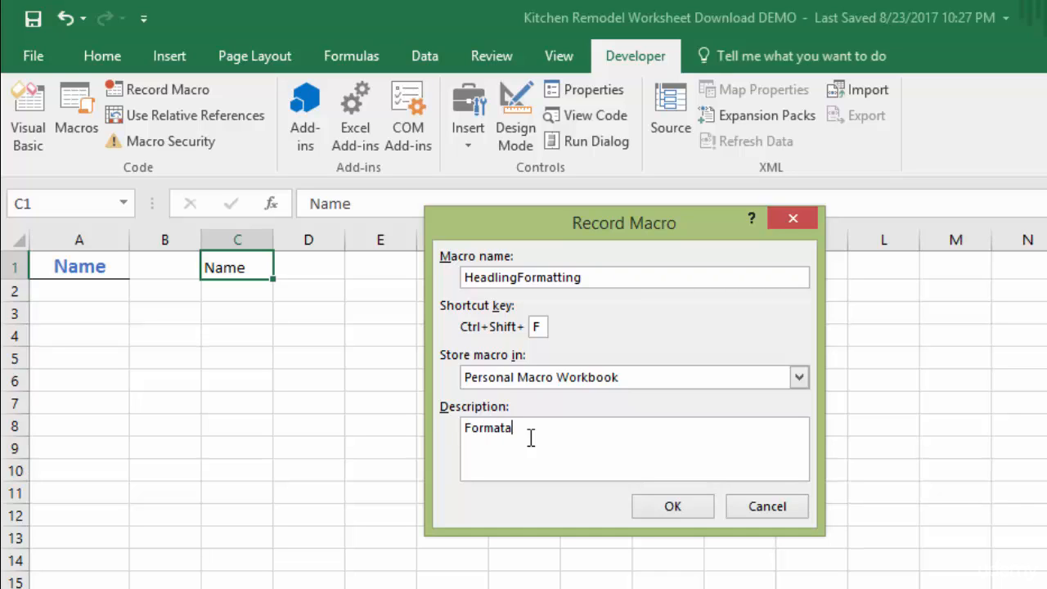
key(BackSpace)
text(s headings in bold, blue and c)
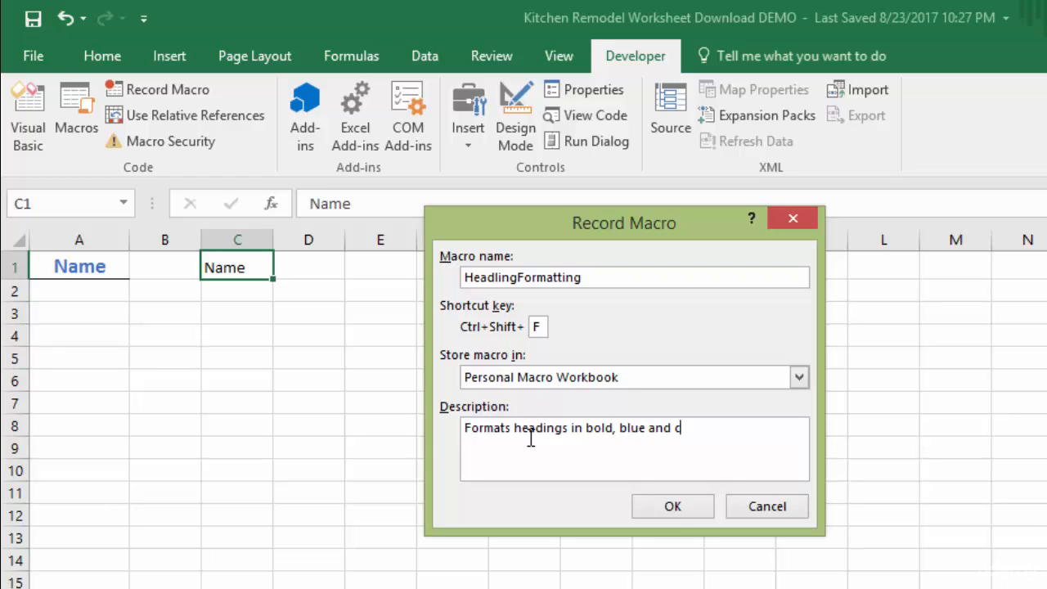
text(entered.)
click(685, 507)
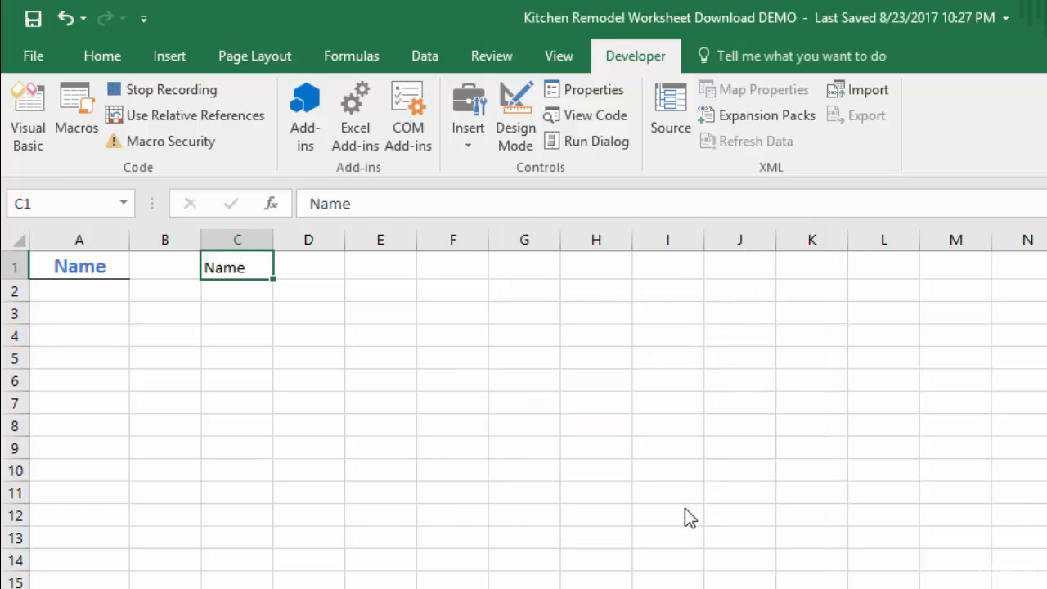
Format the heading in cell C1 as bold, size 14, blue text.
click(102, 59)
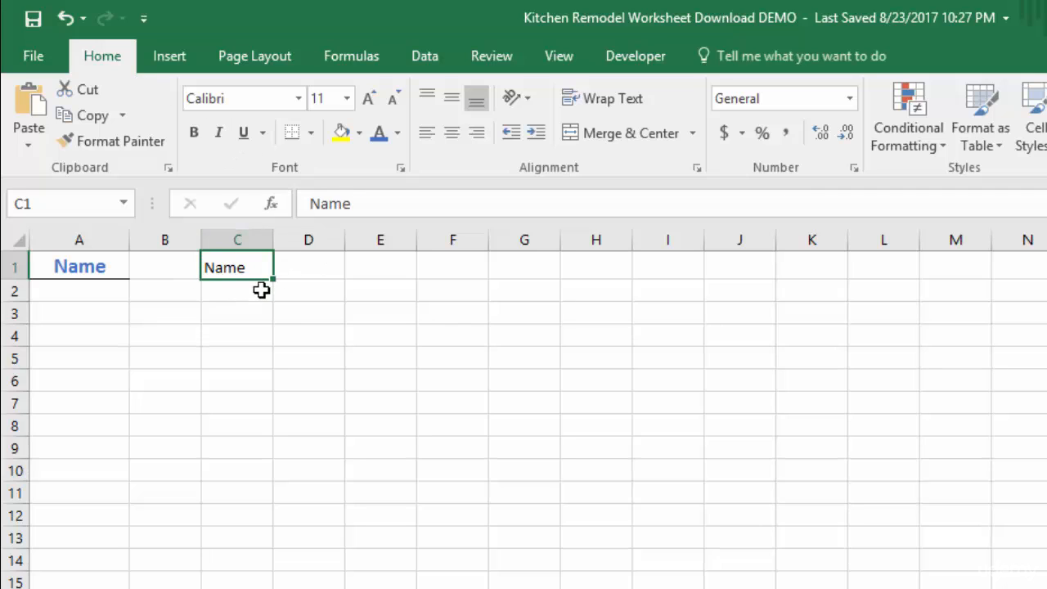
click(194, 133)
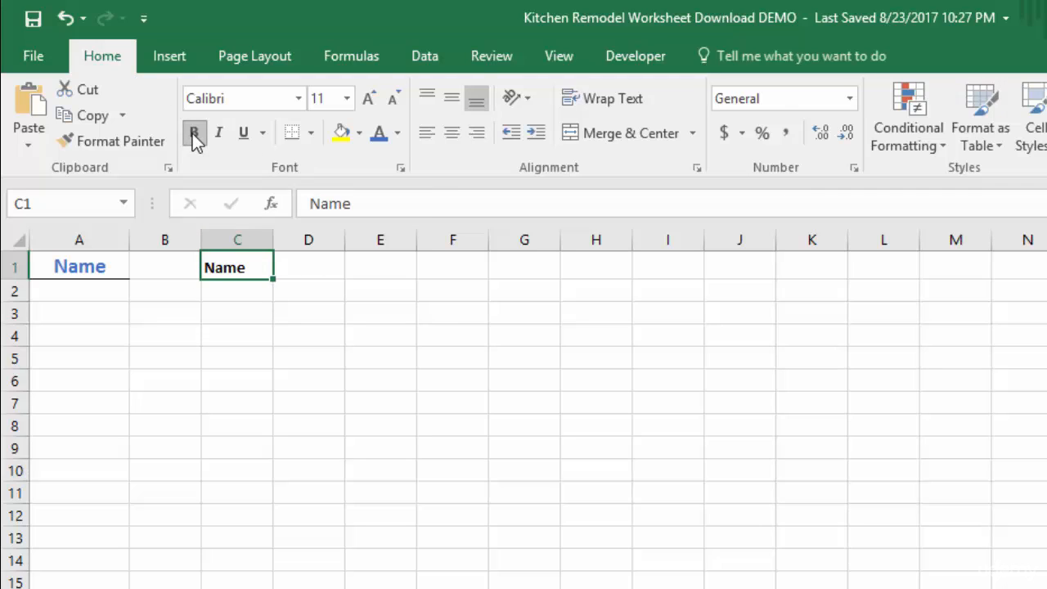
click(368, 99)
click(369, 99)
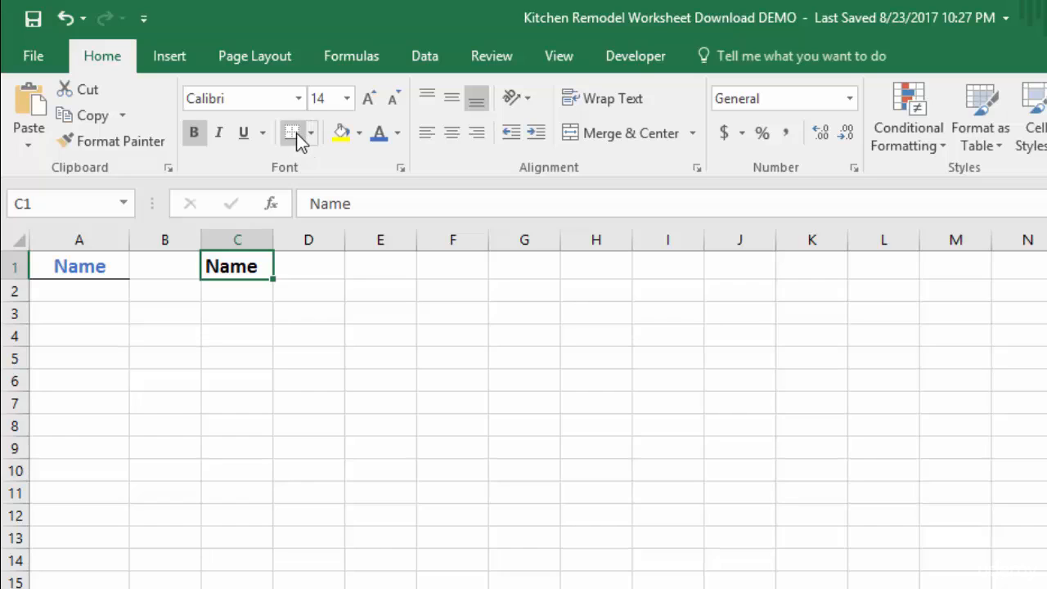
click(378, 136)
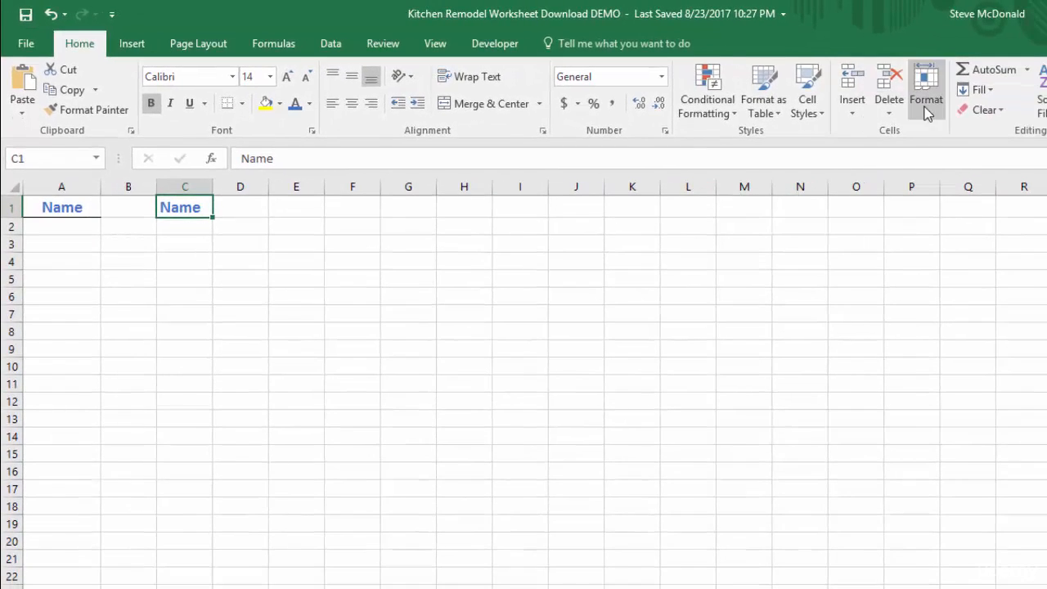
Set the width of column C to 12 and center the heading in C1 horizontally.
click(929, 119)
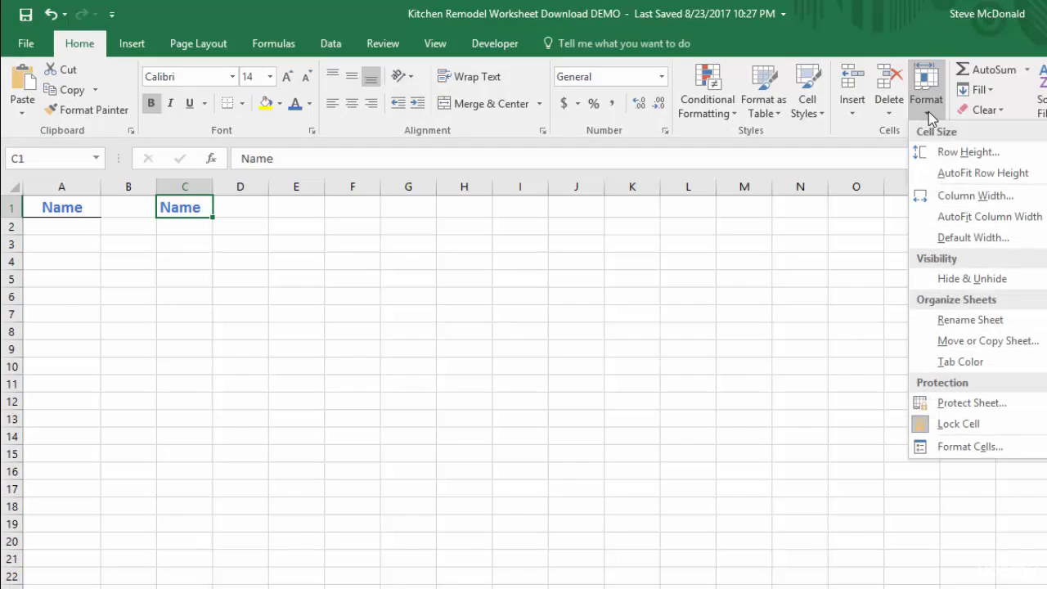
click(952, 201)
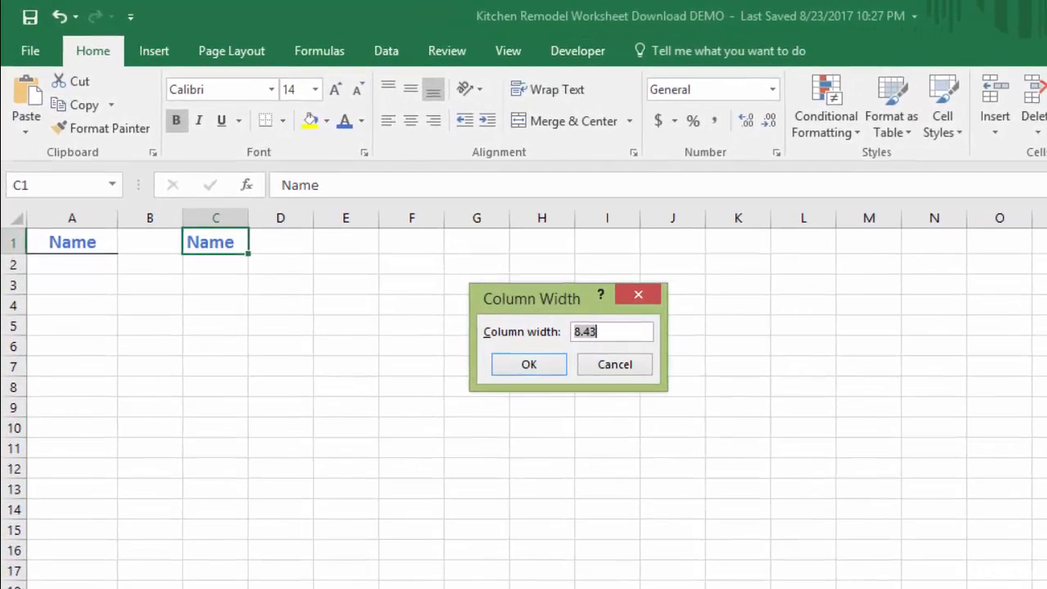
text(12)
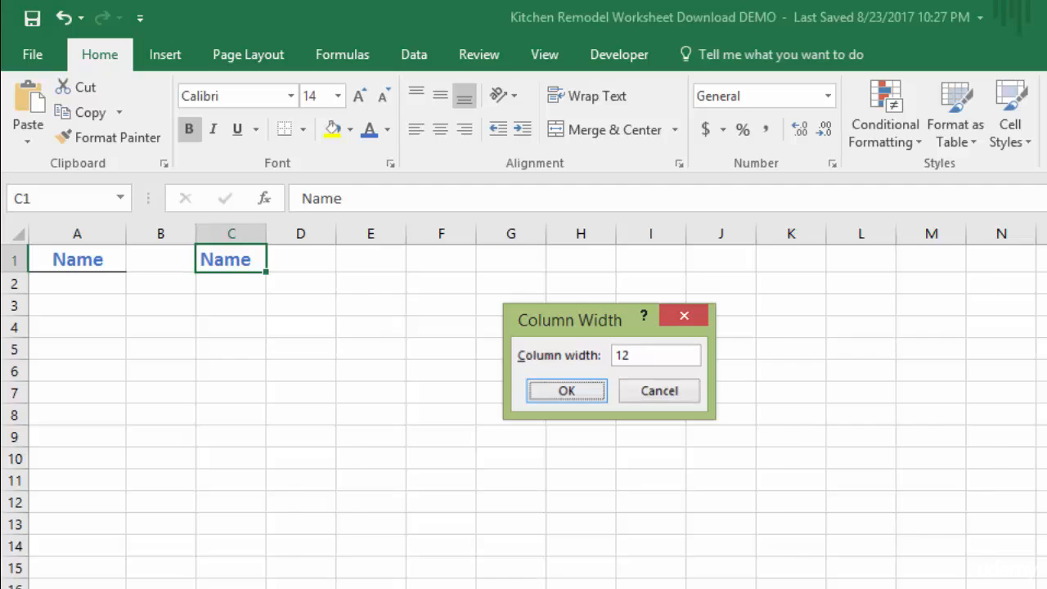
key(Return)
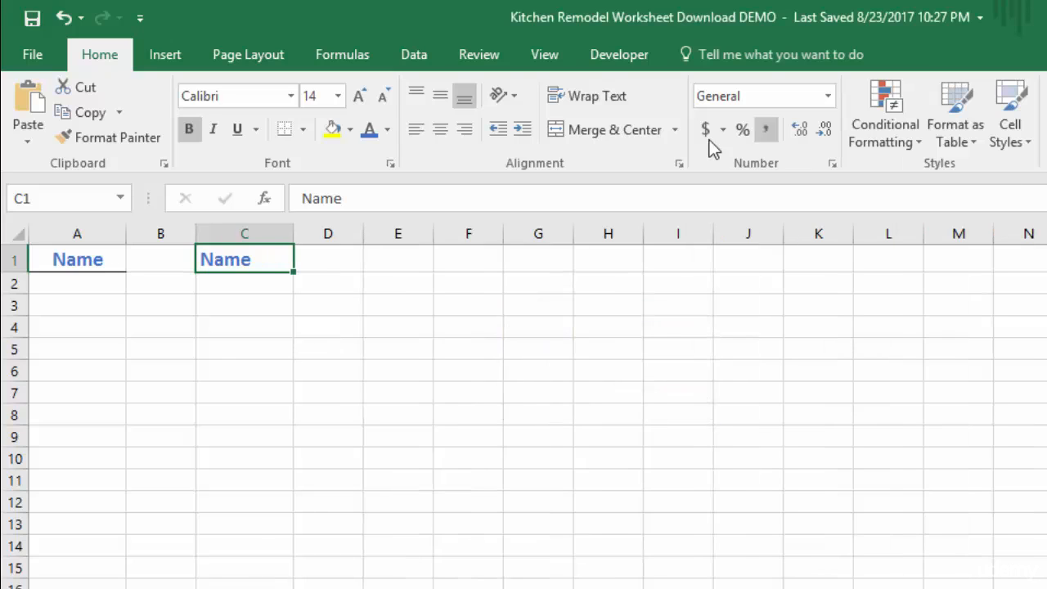
click(440, 129)
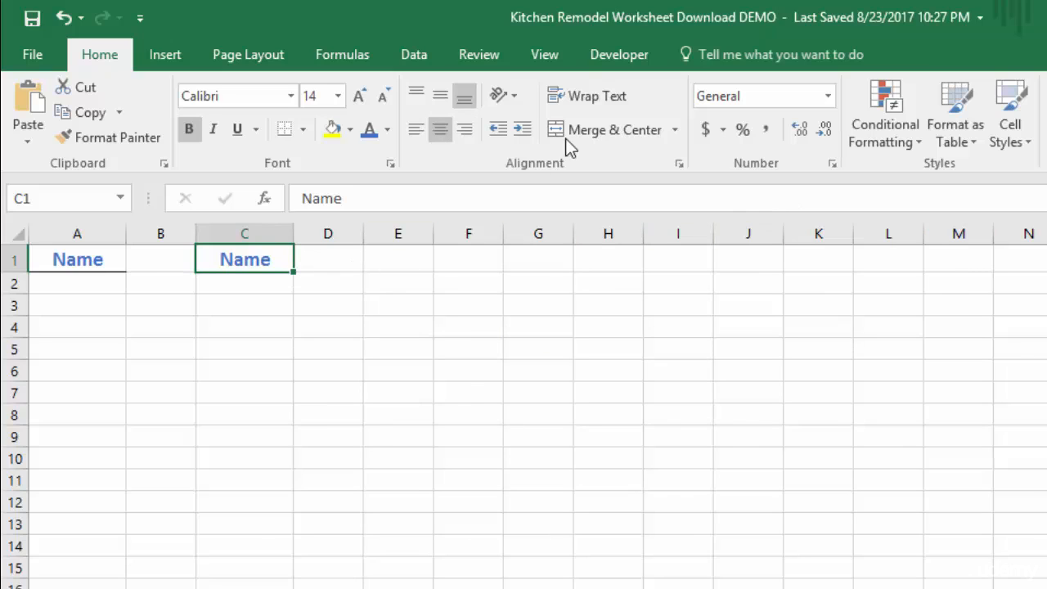
Stop recording the heading-formatting macro.
click(618, 55)
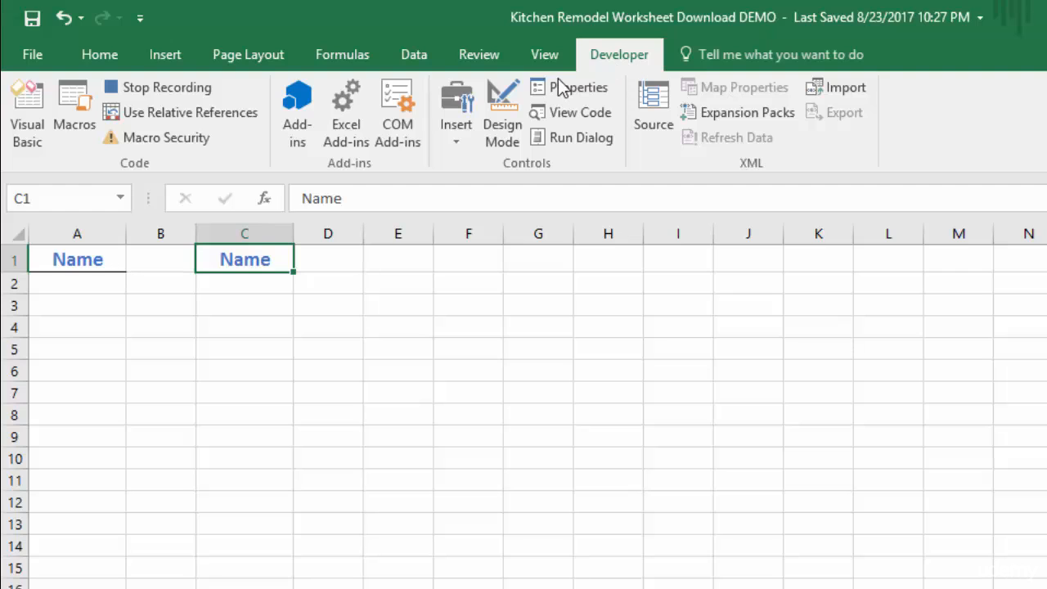
click(153, 92)
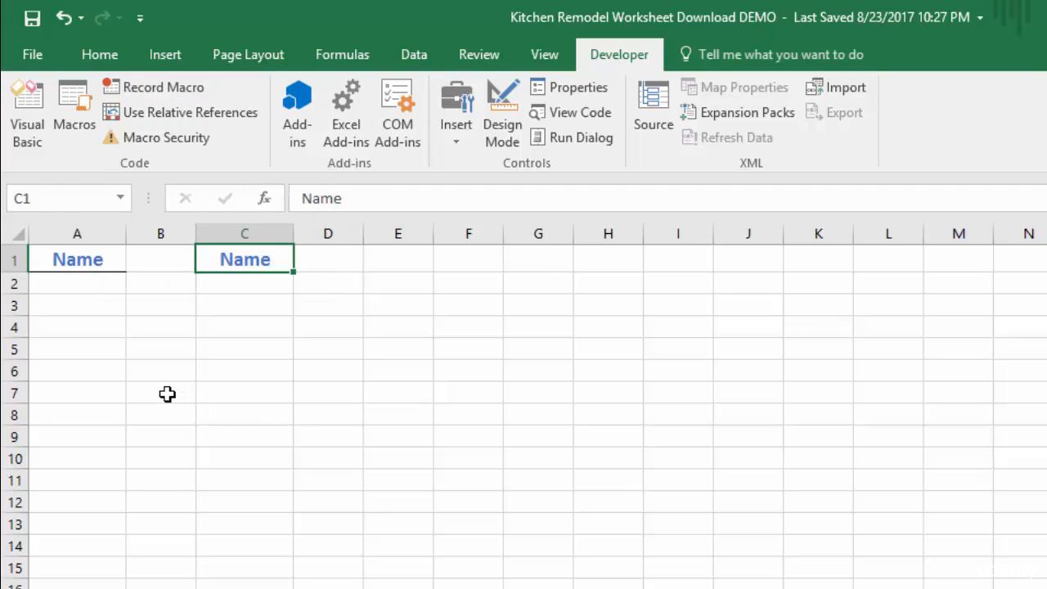
Enter a sample first name in each of cells F1, G1 and H1, and run the heading-formatting macro on F1.
click(472, 263)
text(Bob)
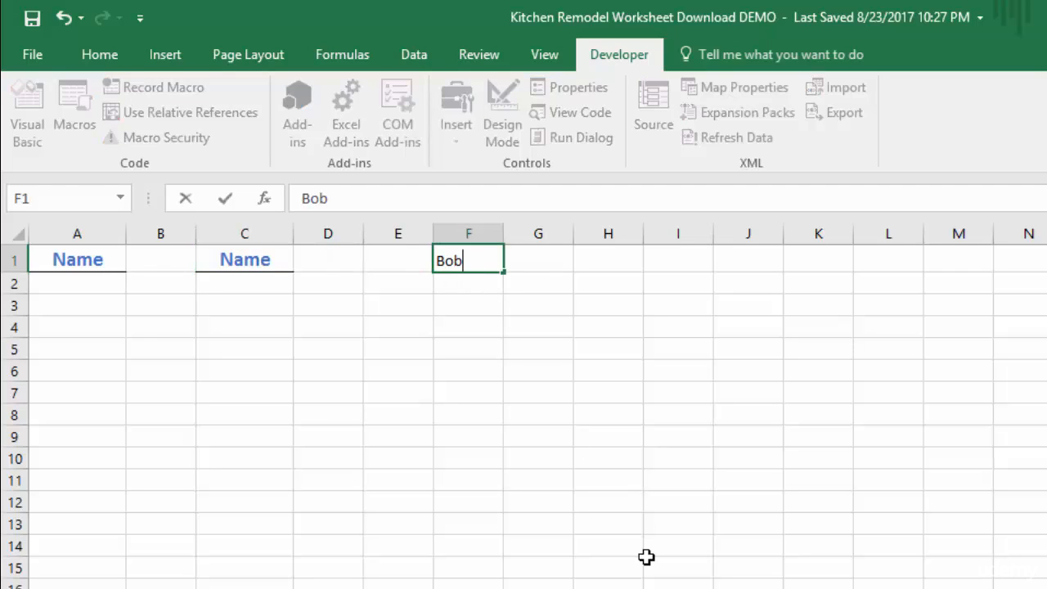
key(Tab)
text(Steve)
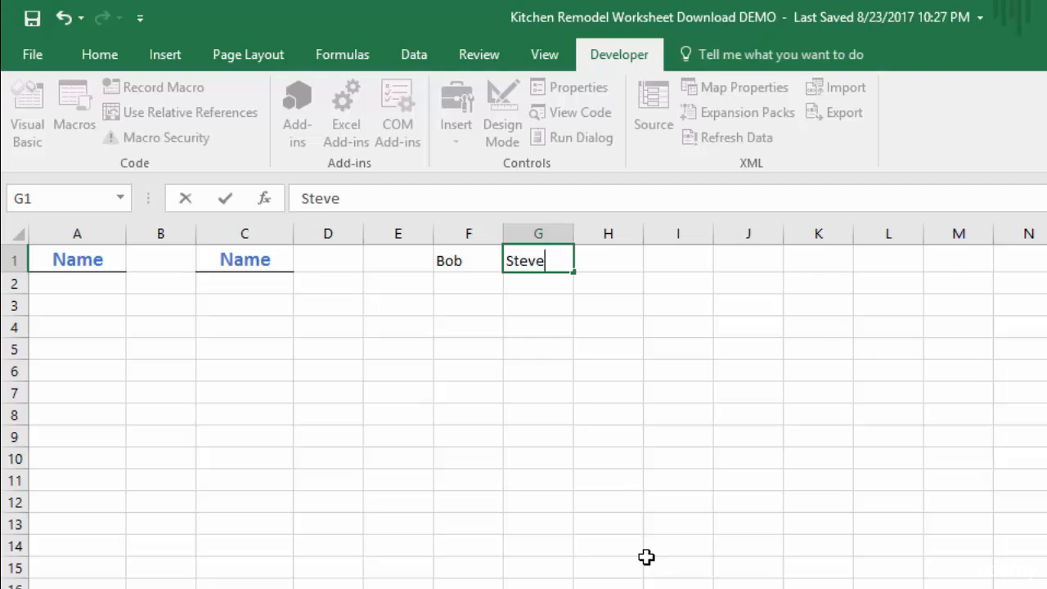
key(Tab)
text(Joe)
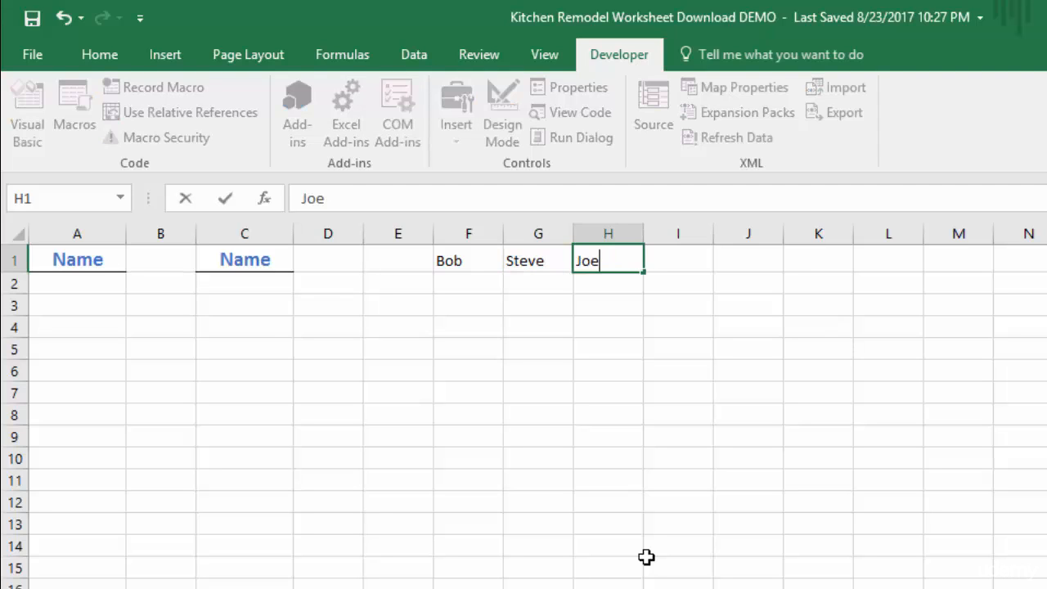
key(Return)
key(Return)
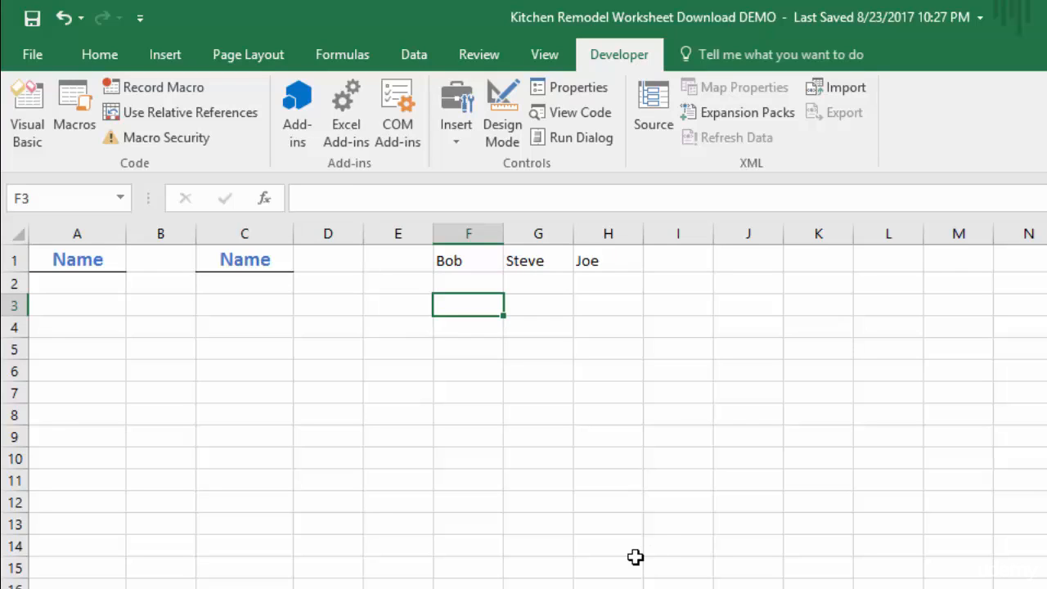
click(455, 260)
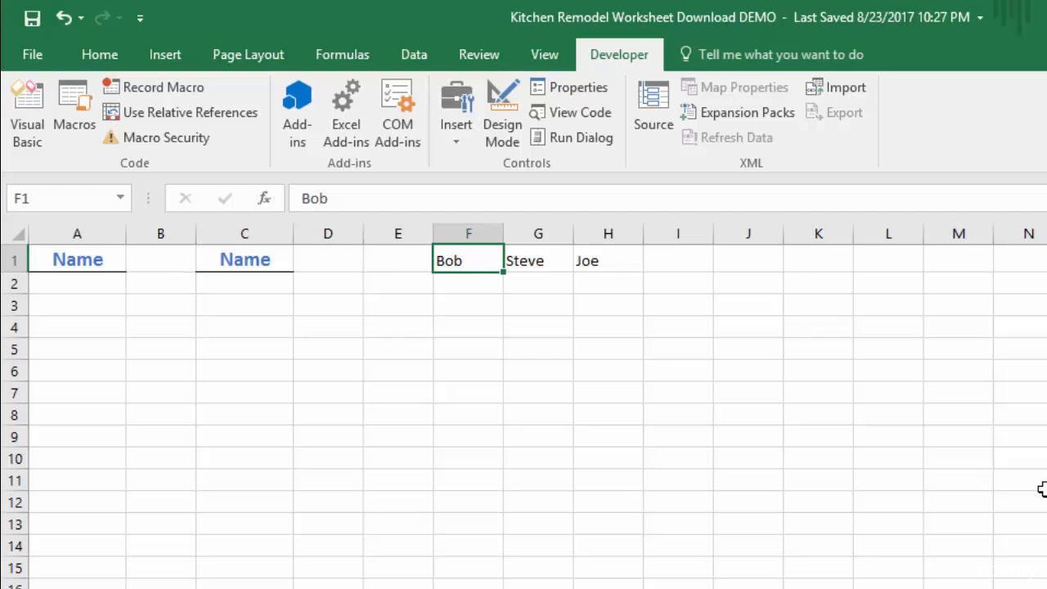
key(ctrl+shift+f)
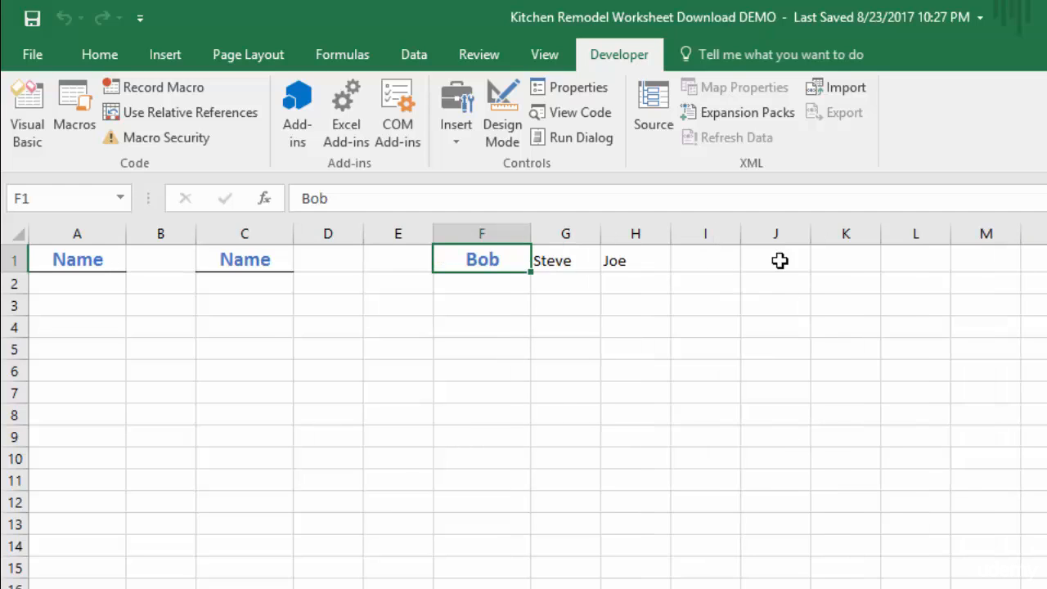
Enter a sample first name in cell K1 as another heading.
click(842, 260)
text(Bob)
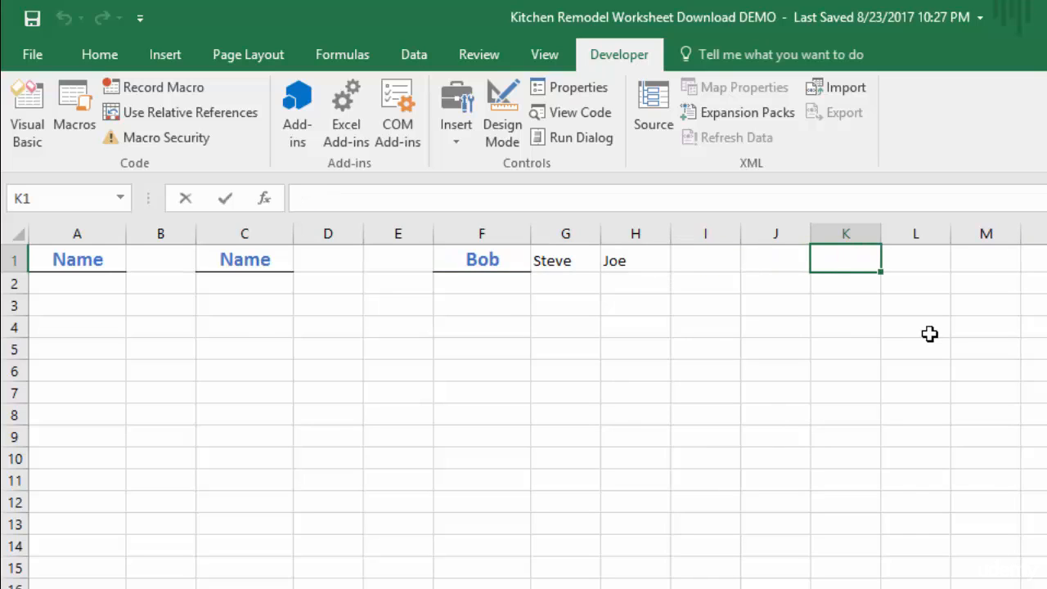
key(Down)
key(Down)
key(Down)
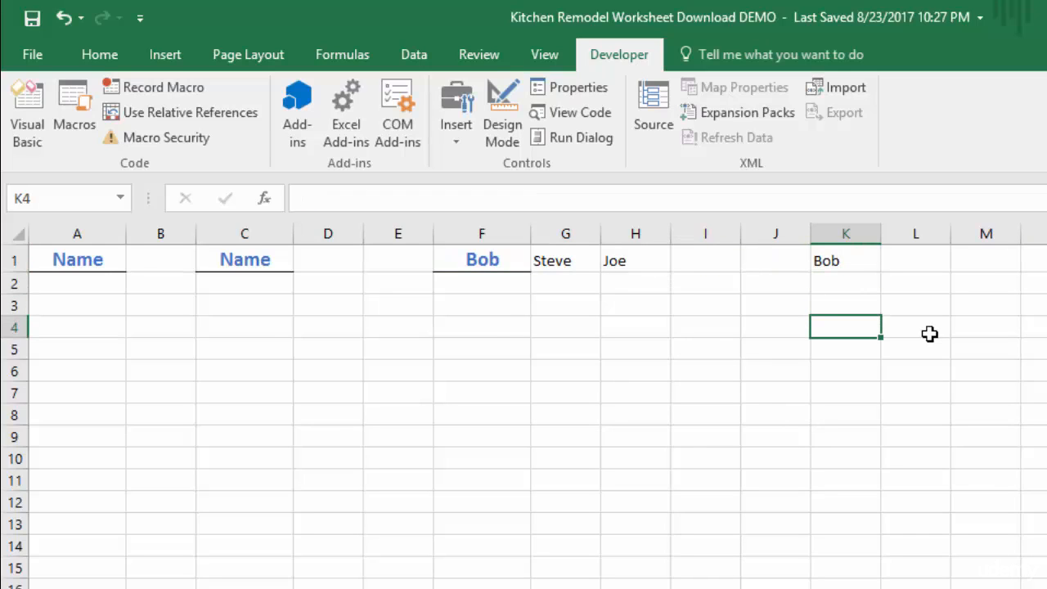
Run the heading-formatting macro on the non-adjacent cells G1, H1 and K1 together.
click(563, 260)
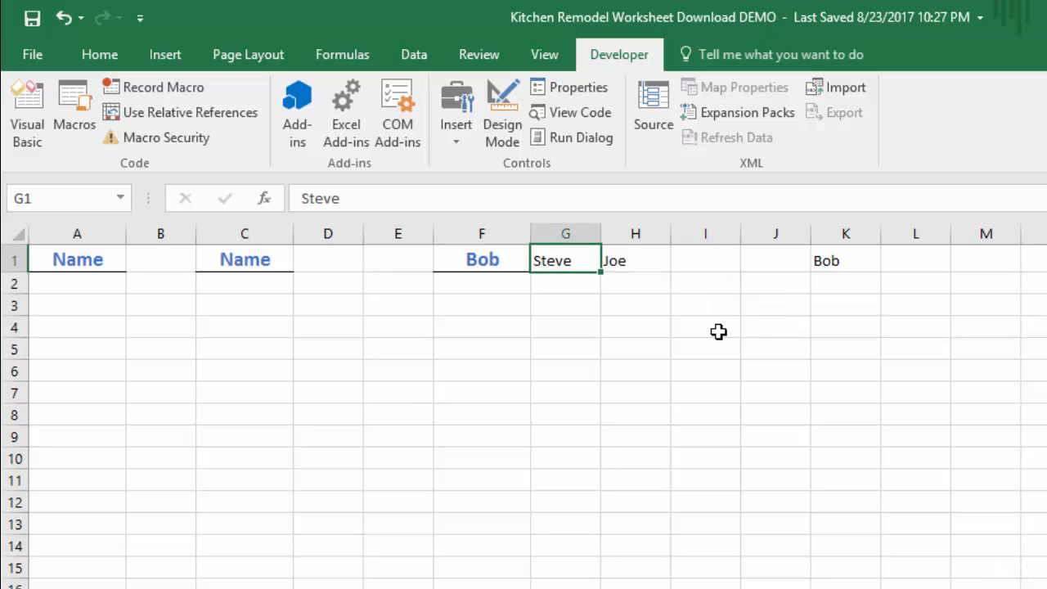
ctrl+click(631, 260)
ctrl+click(834, 259)
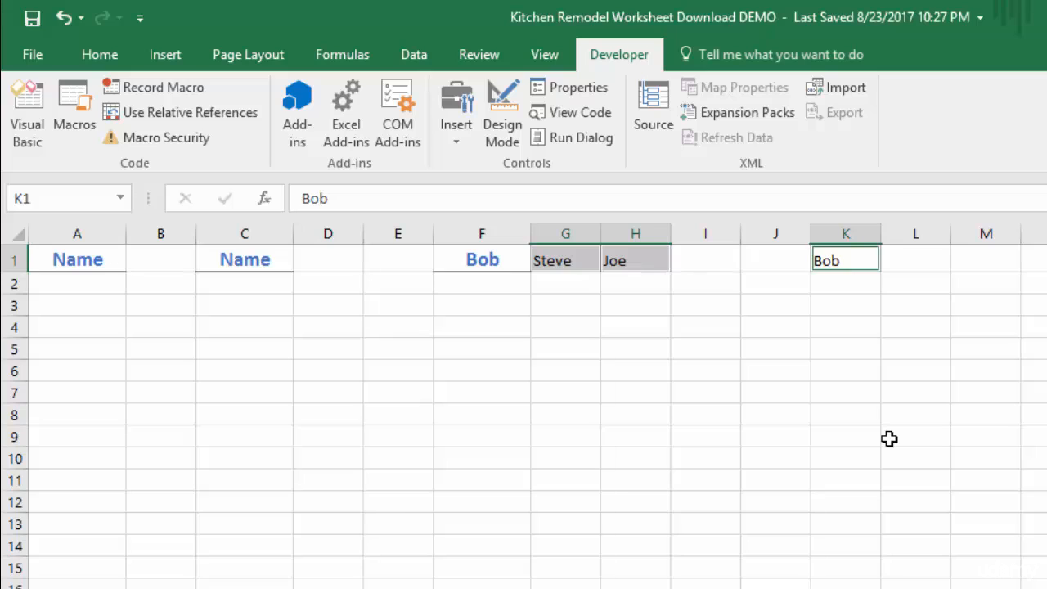
key(ctrl+shift+n)
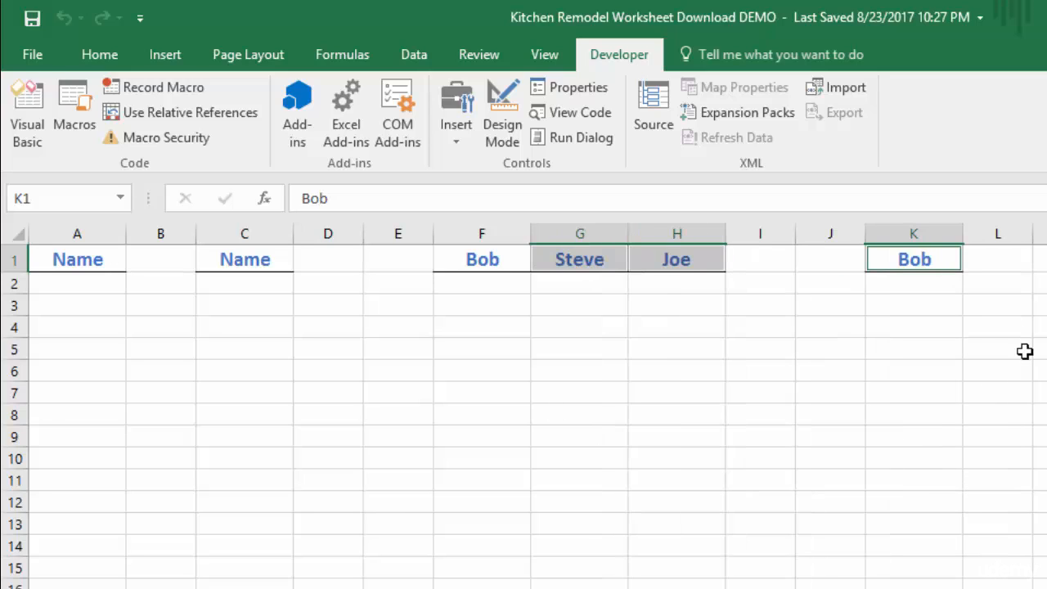
click(941, 349)
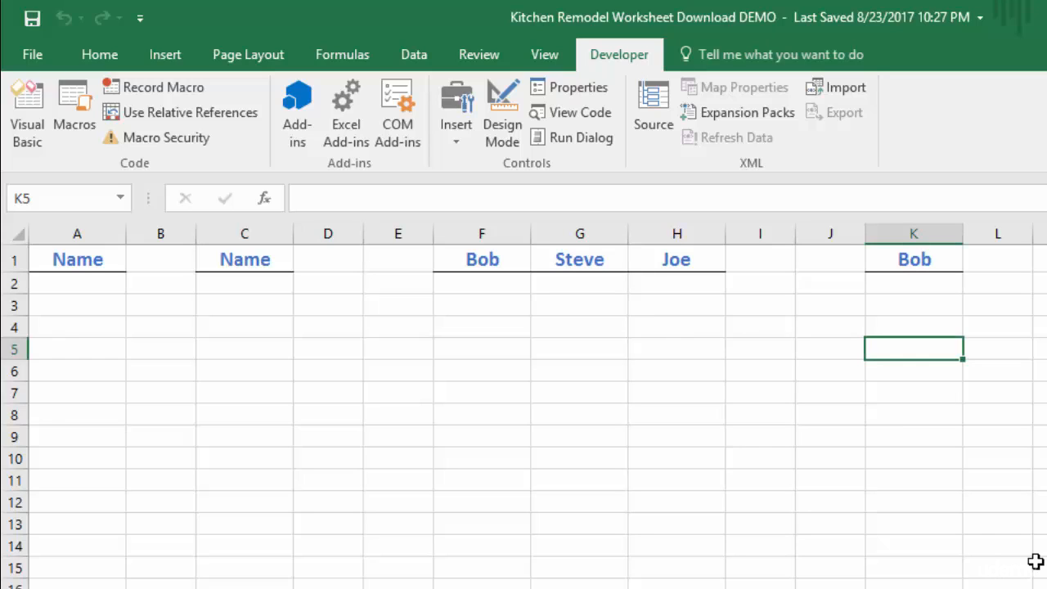
Enter Sunday in A5 and Monday in B5, and fill the weekday series from A5 across to H5.
click(69, 347)
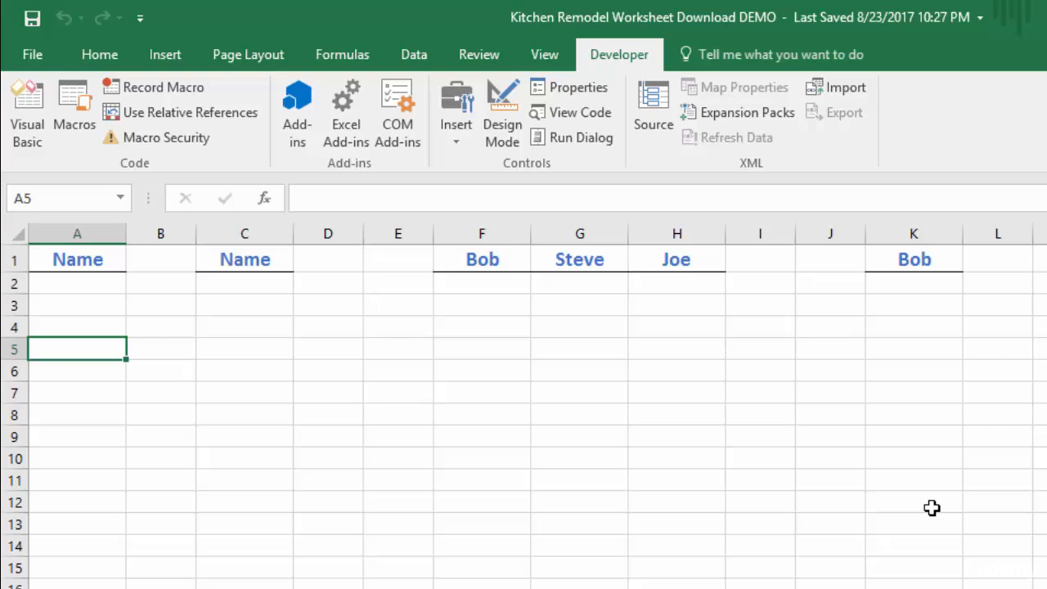
text(Sunday)
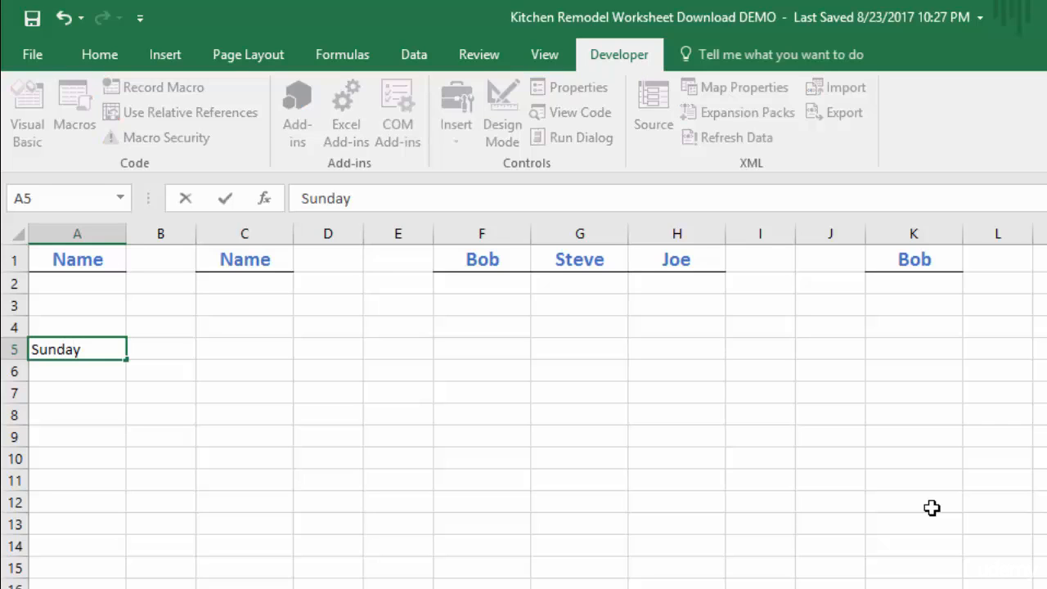
key(Tab)
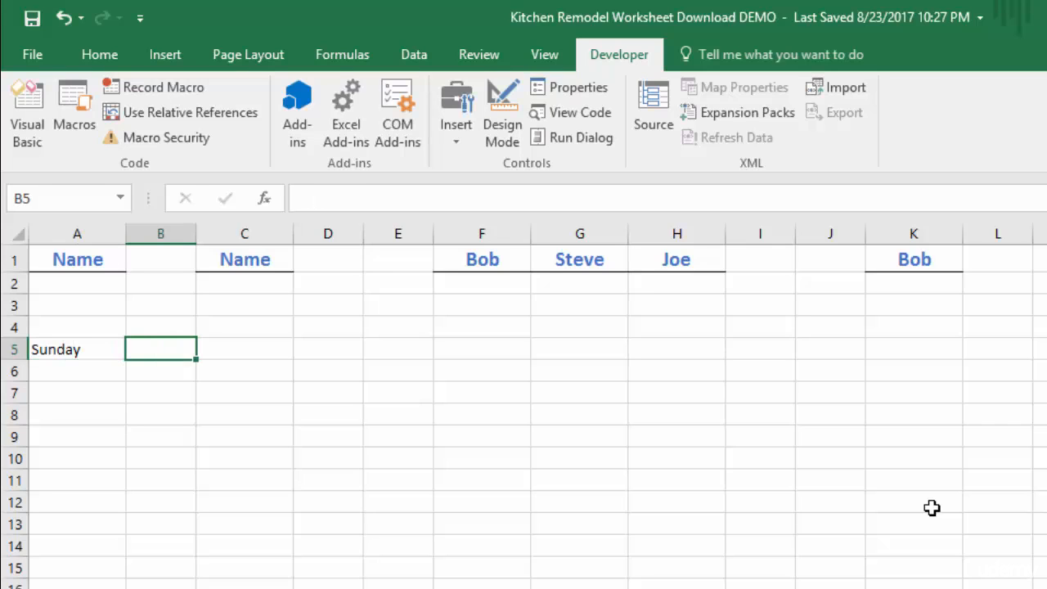
text(Monday)
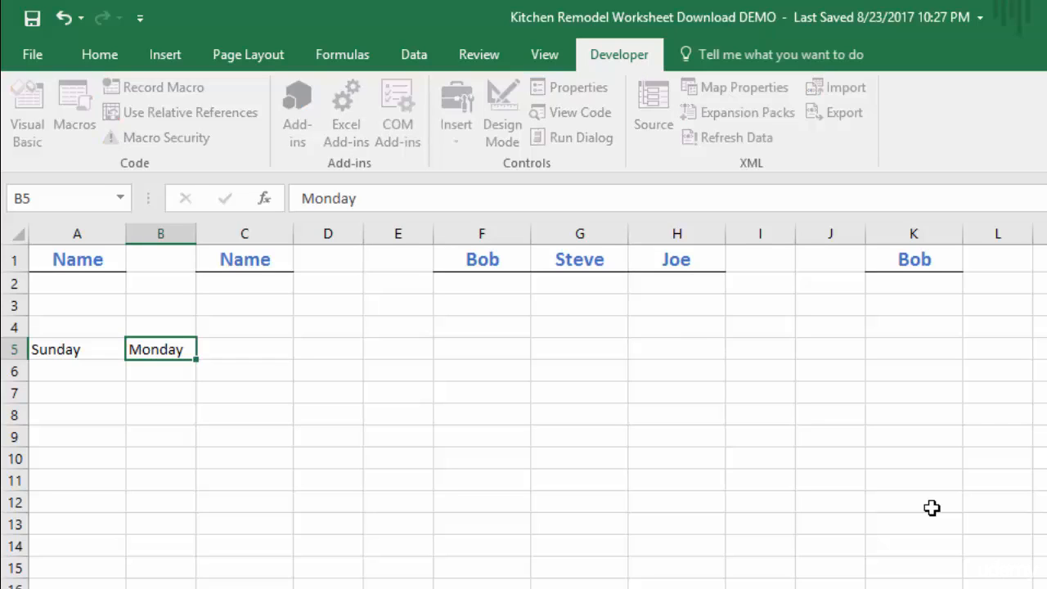
key(Tab)
click(65, 350)
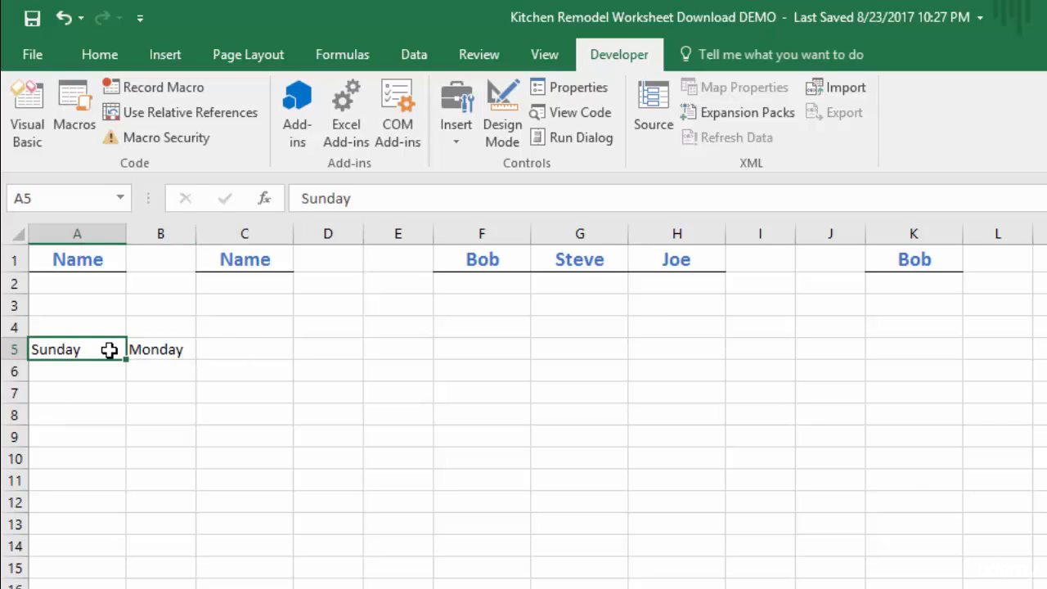
drag(125, 359, 694, 347)
click(708, 532)
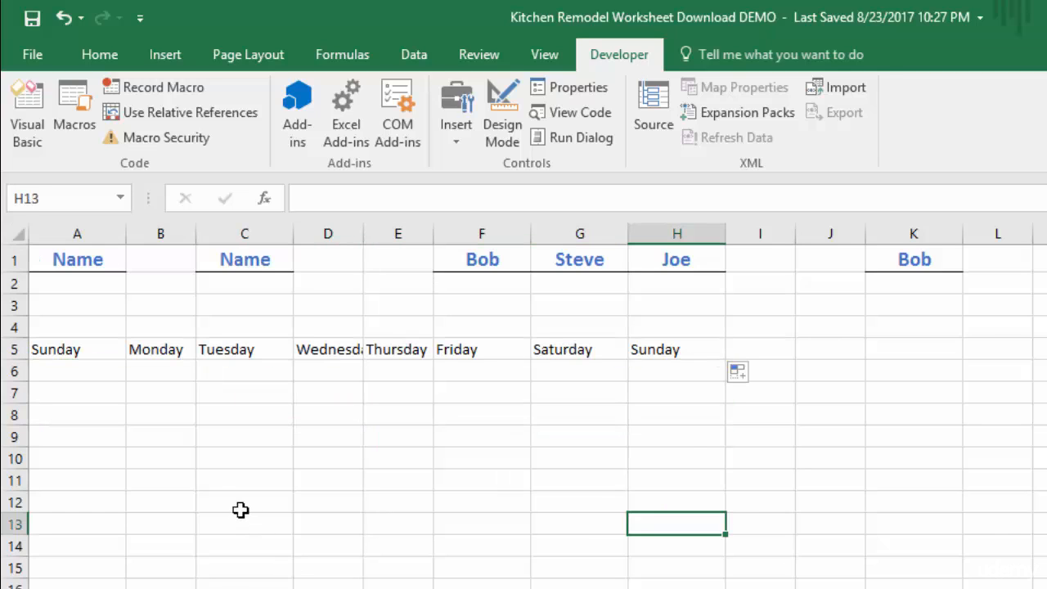
Enter two sample first names in K5 and L5 and the heading Total in M5.
click(902, 346)
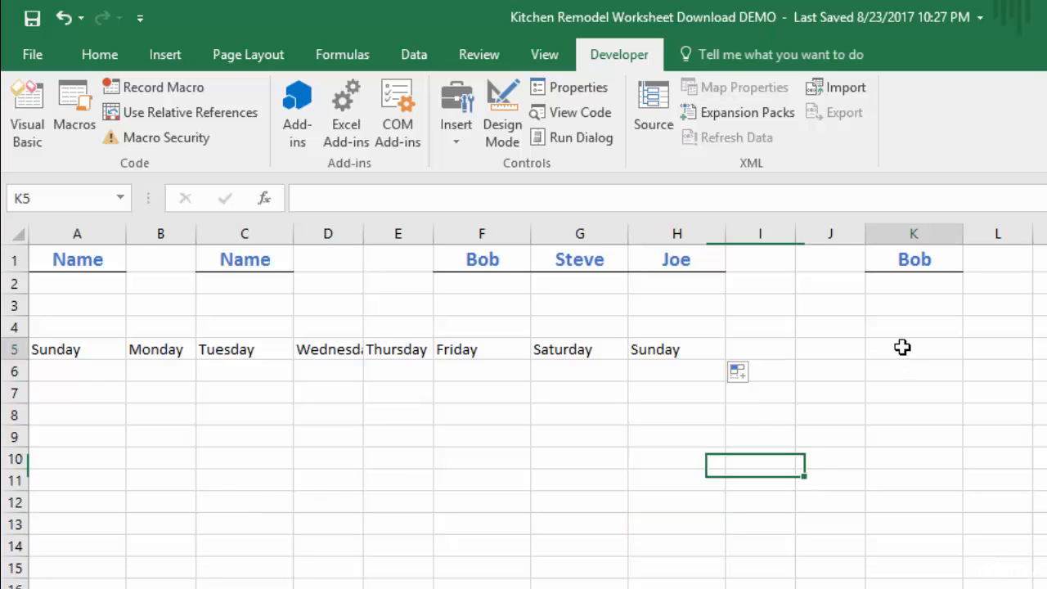
text(Steve)
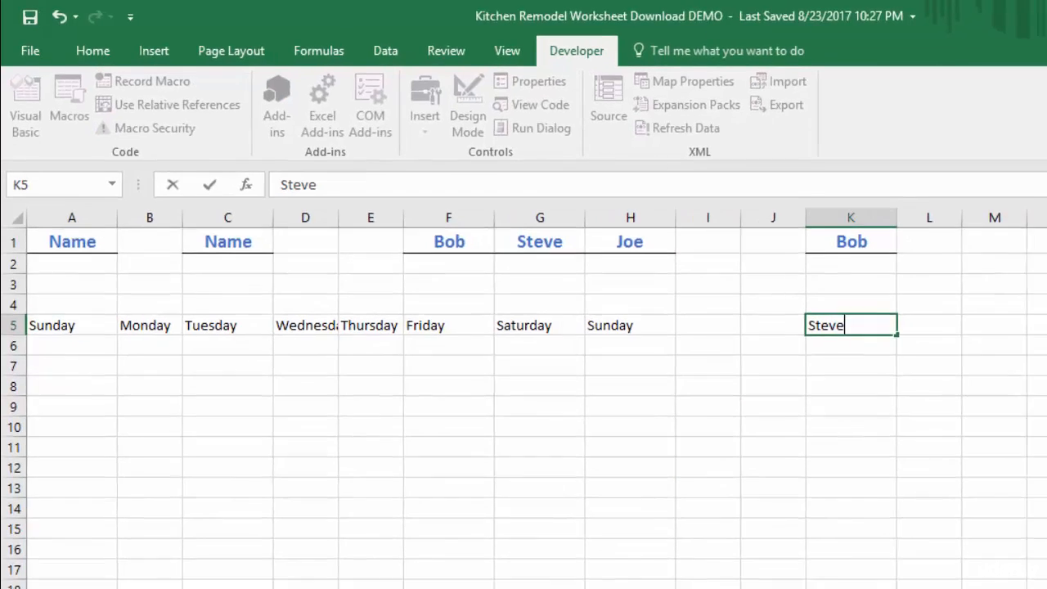
key(Tab)
text(Bob)
key(Tab)
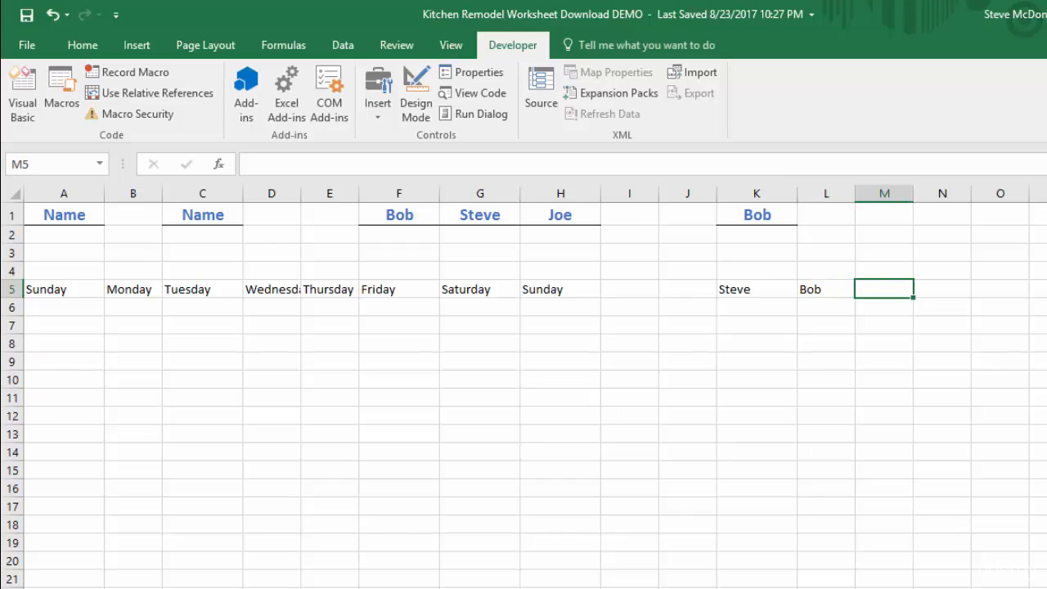
text(Total)
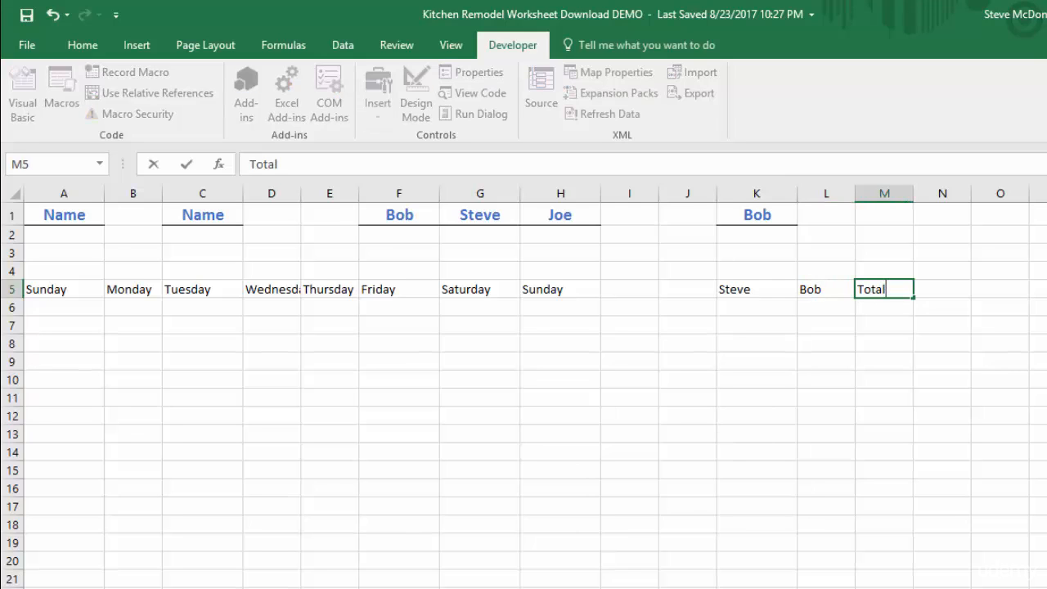
key(Return)
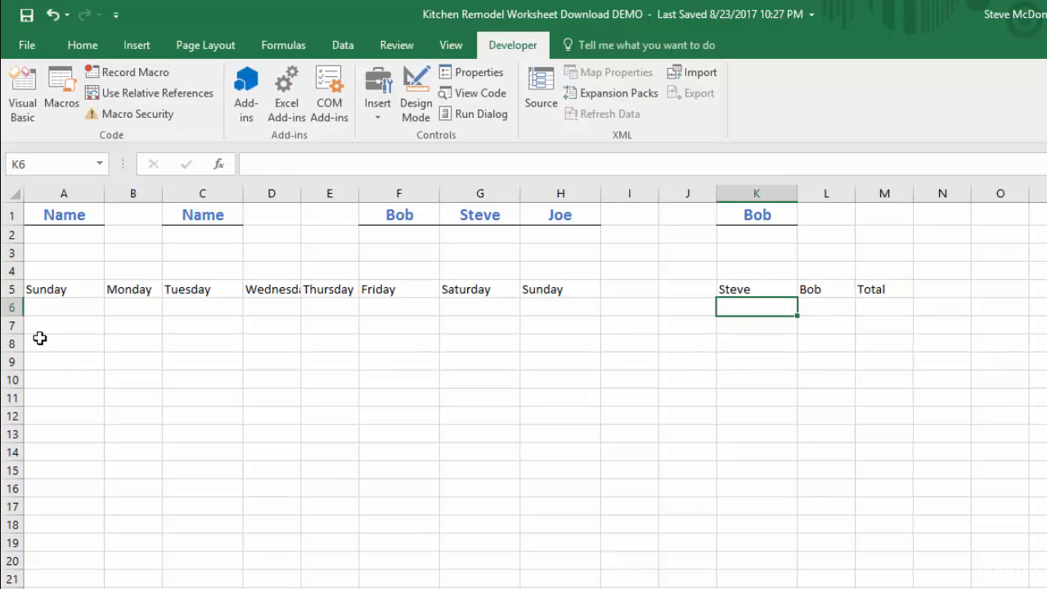
Run the heading-formatting macro on both heading ranges, A5:H5 and K5:M5, at once.
click(42, 289)
drag(43, 289, 544, 288)
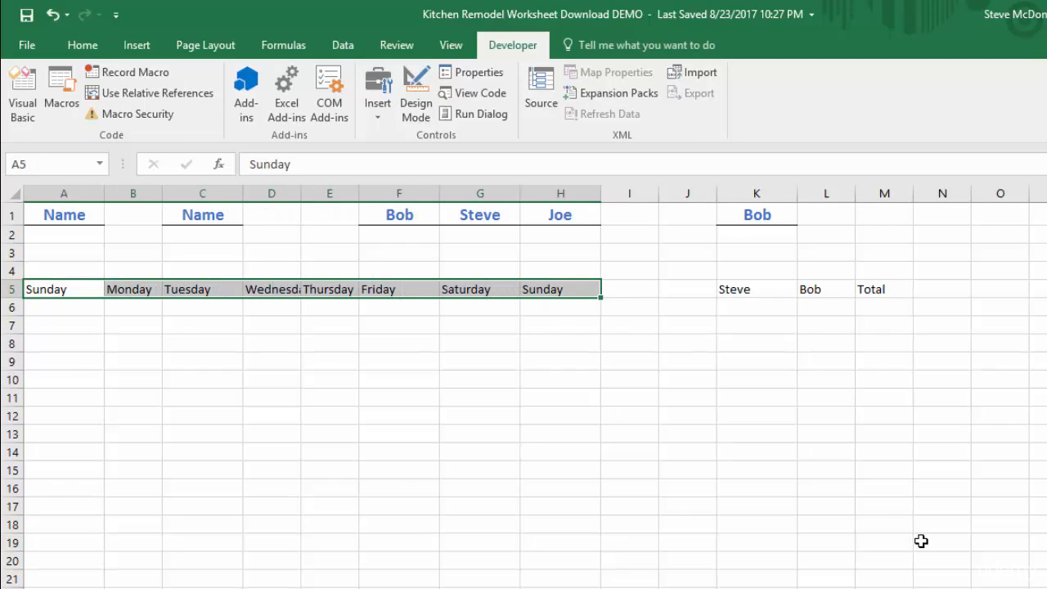
drag(758, 290, 879, 289)
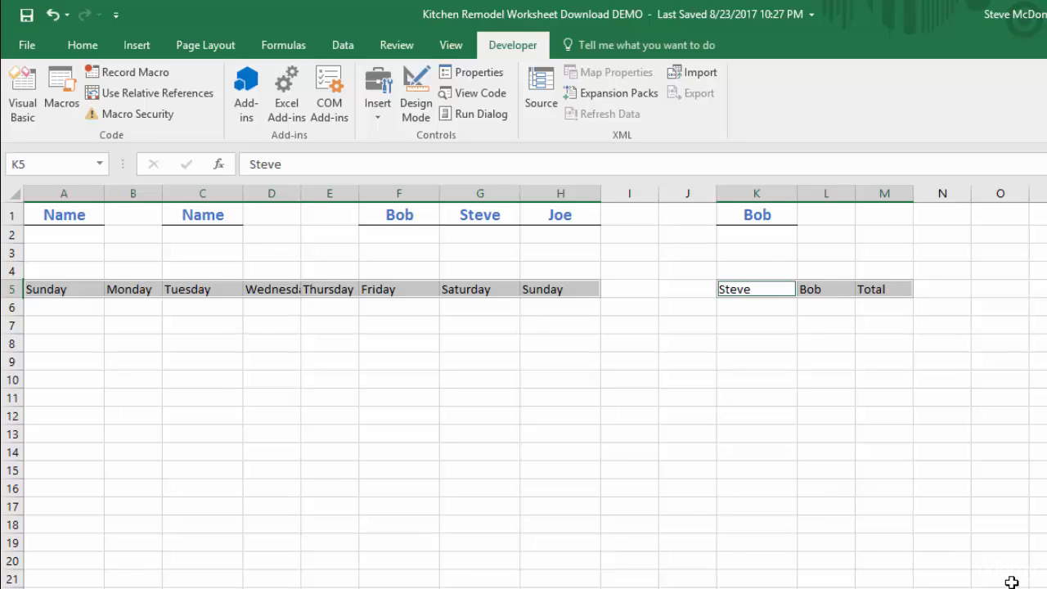
key(ctrl+shift+f)
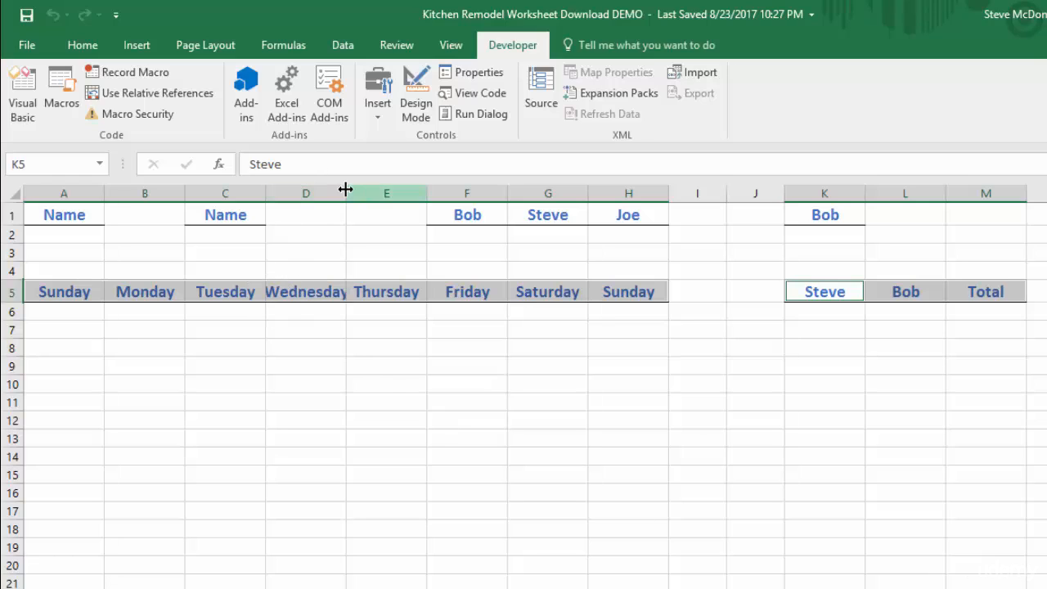
Widen column D so that the Wednesday heading fits completely.
drag(345, 193, 345, 193)
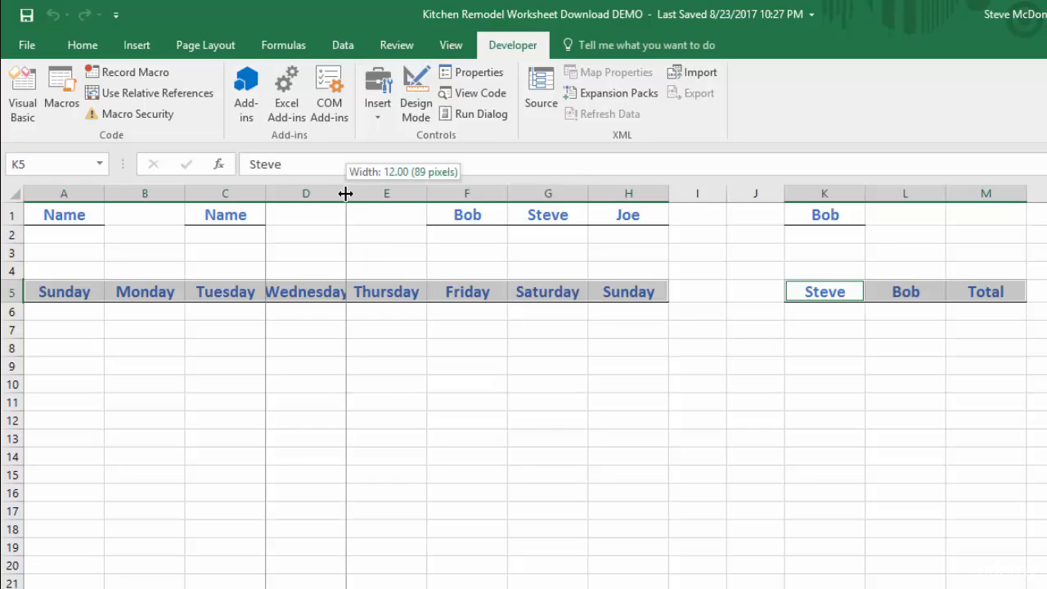
drag(345, 193, 345, 193)
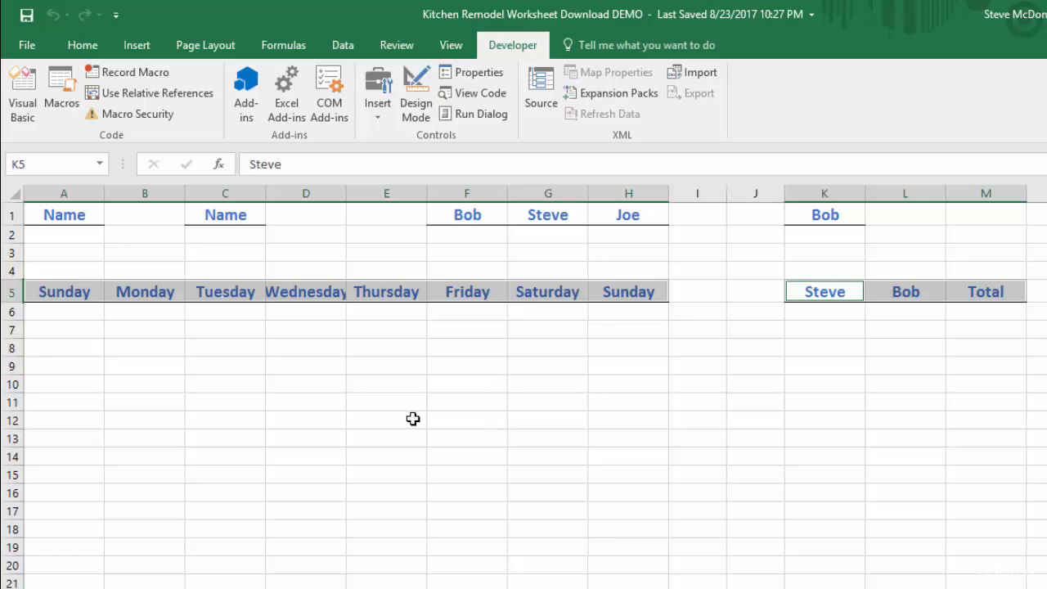
drag(346, 193, 366, 193)
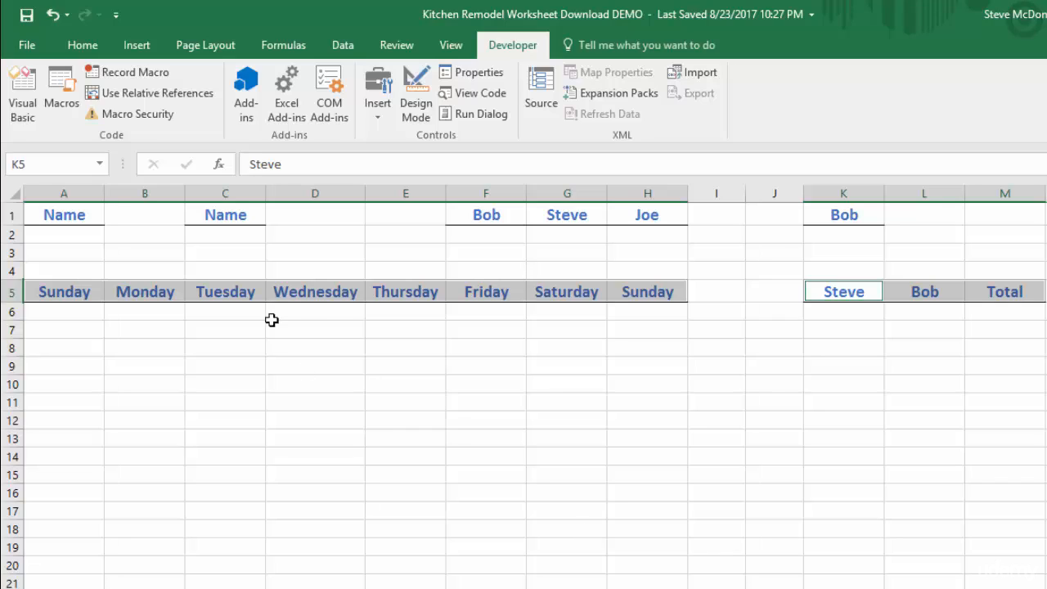
click(456, 423)
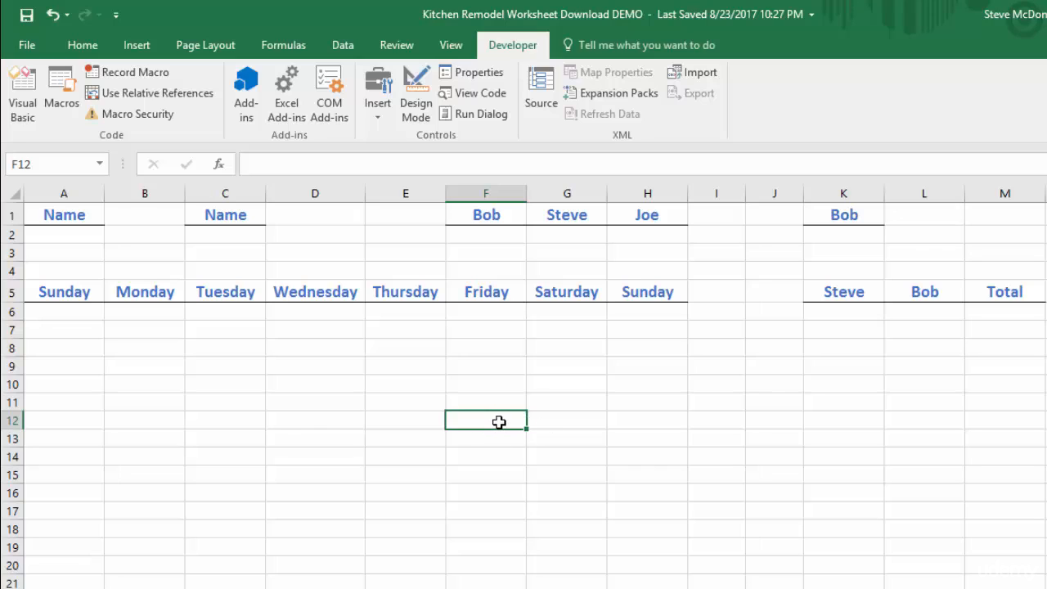
click(573, 422)
click(579, 439)
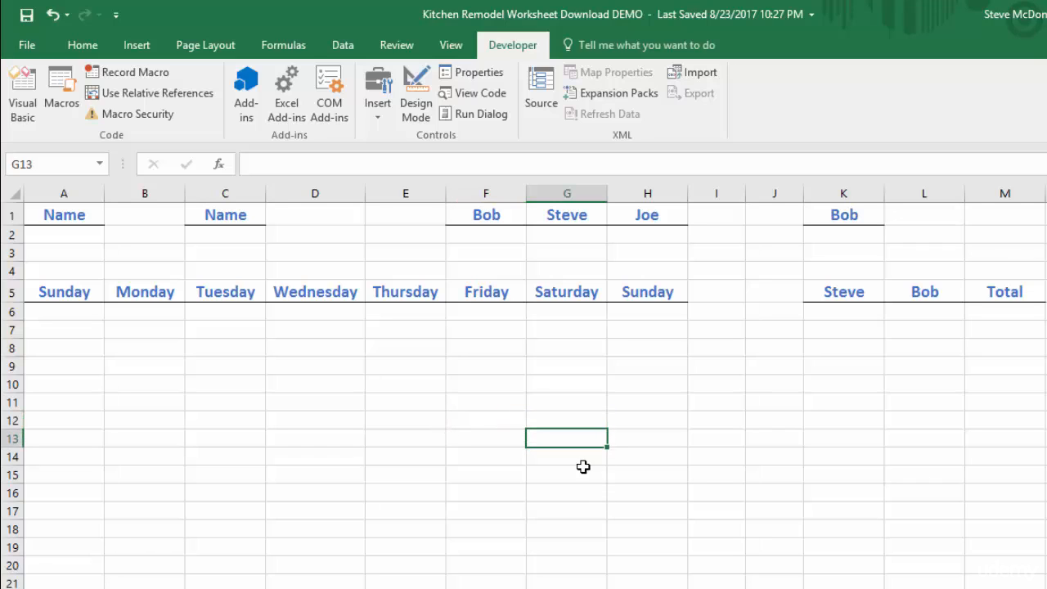
click(572, 418)
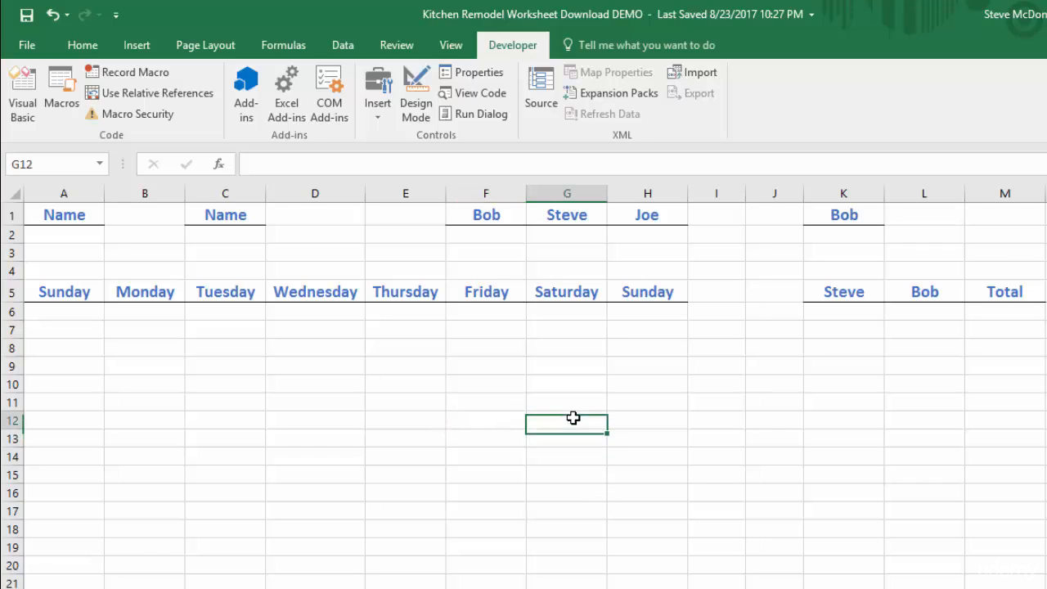
key(Left)
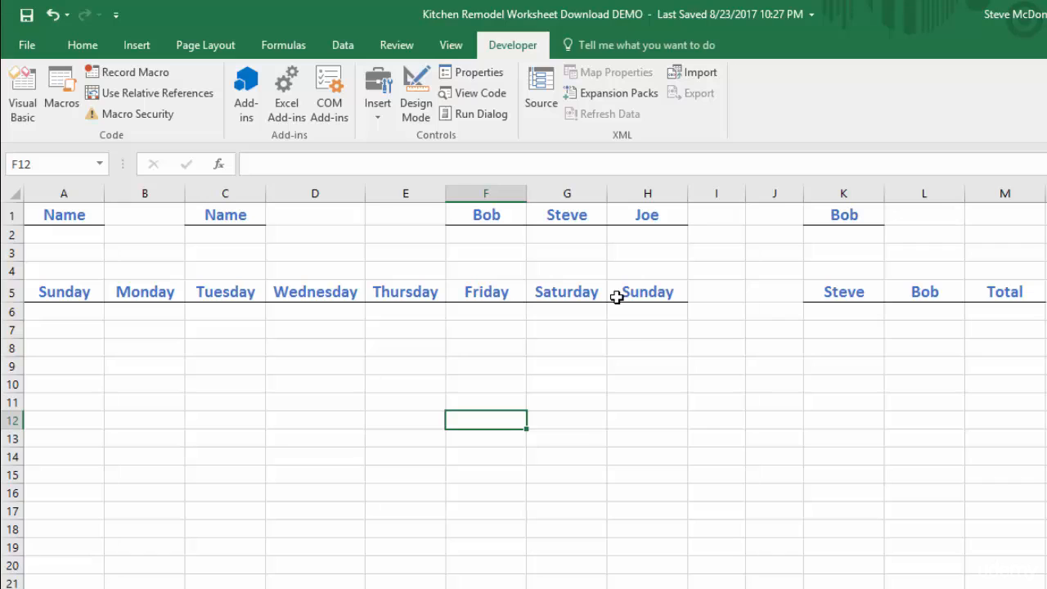
Undo the last widening of column D and remove the borders from the weekday headings in A5:H5.
key(ctrl+z)
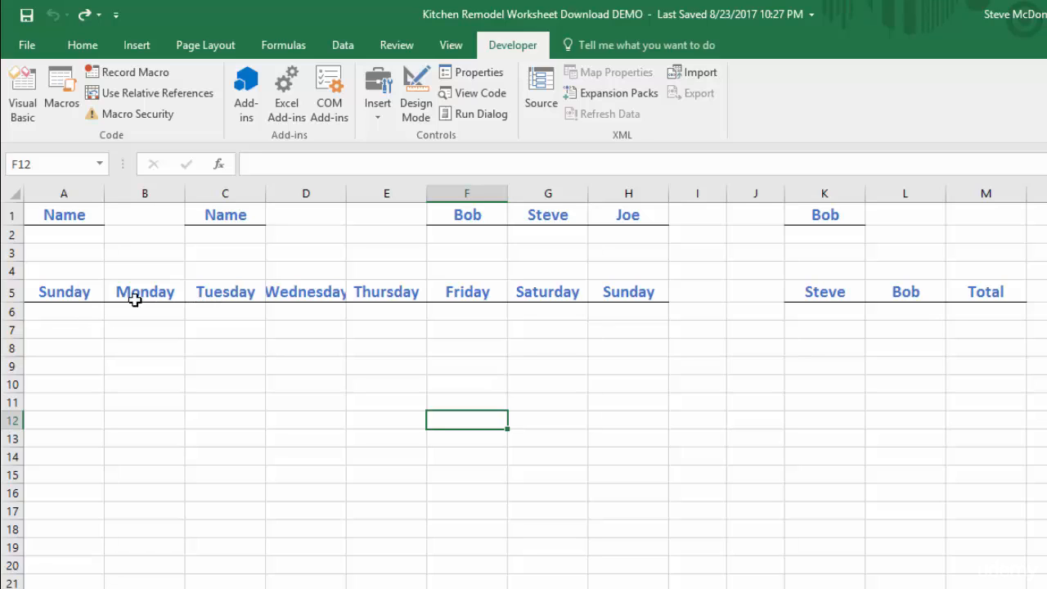
drag(54, 296, 627, 289)
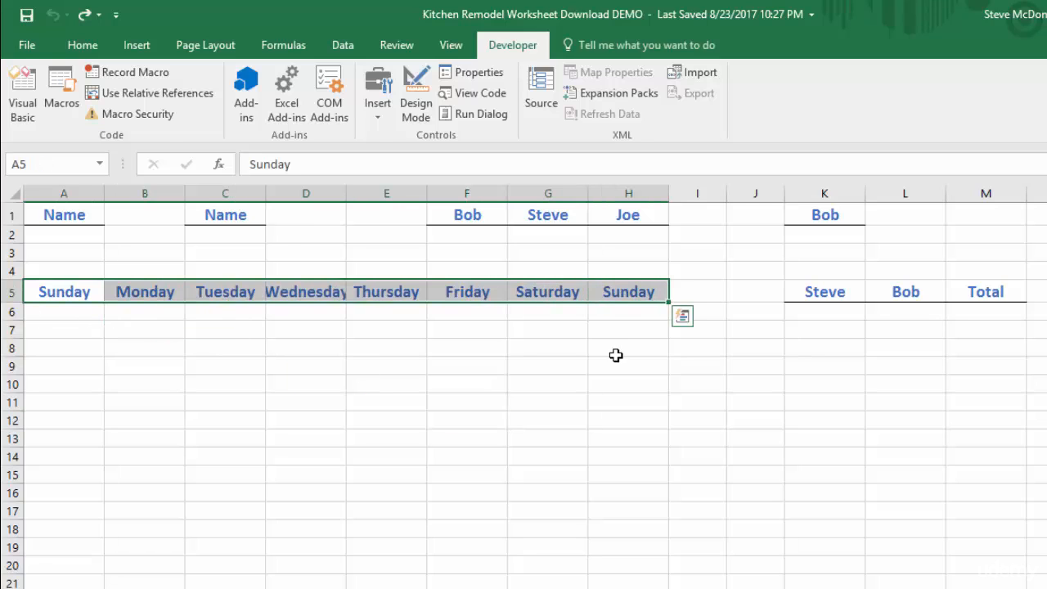
click(82, 43)
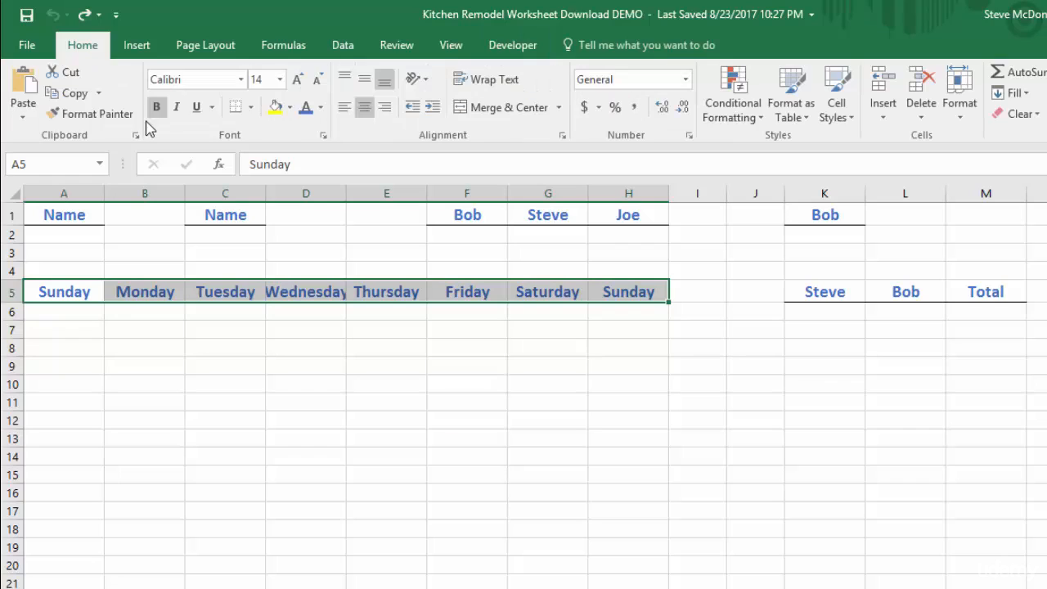
click(251, 108)
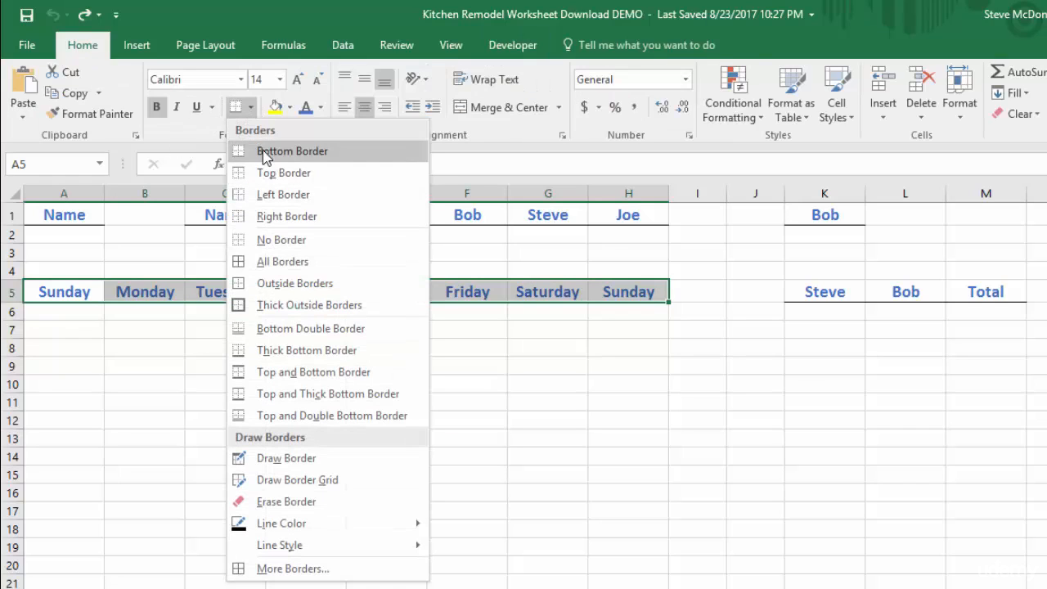
click(274, 238)
Remove the bold formatting from the weekday headings in A5:H5 and reduce their font size to 11.
click(157, 107)
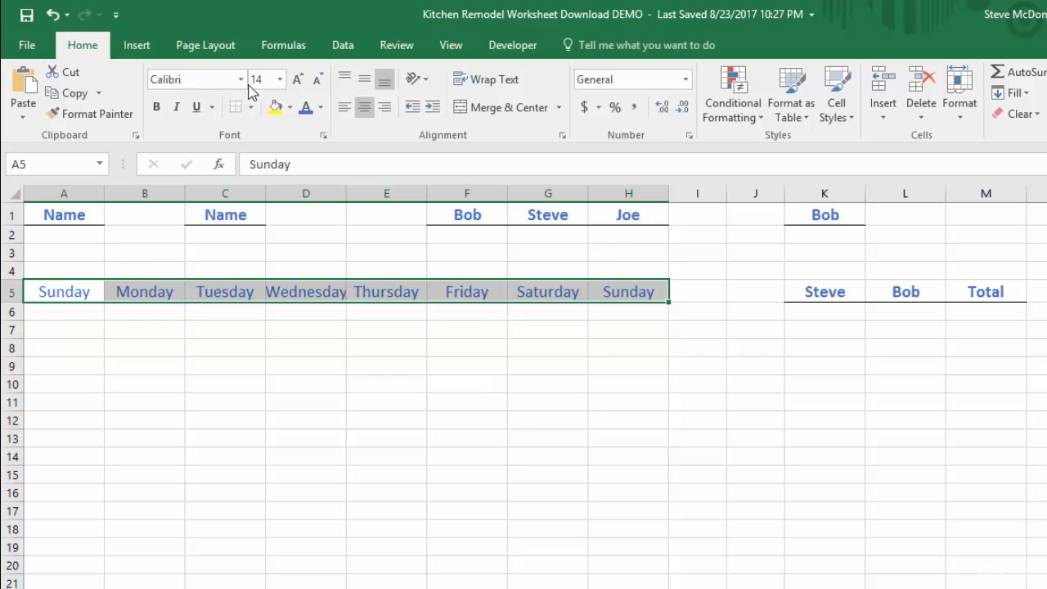
click(318, 82)
click(317, 82)
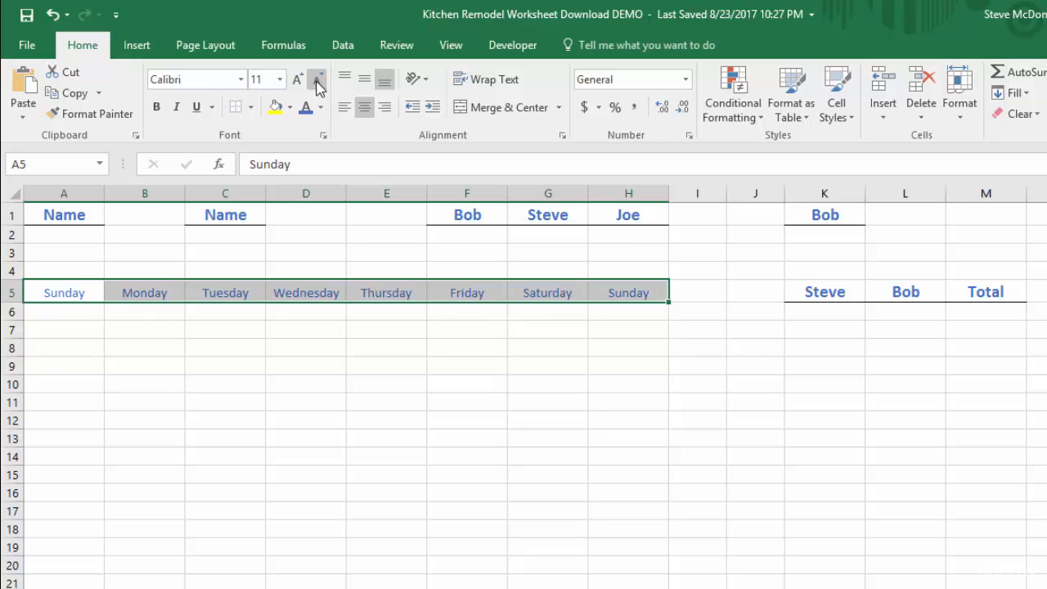
click(369, 353)
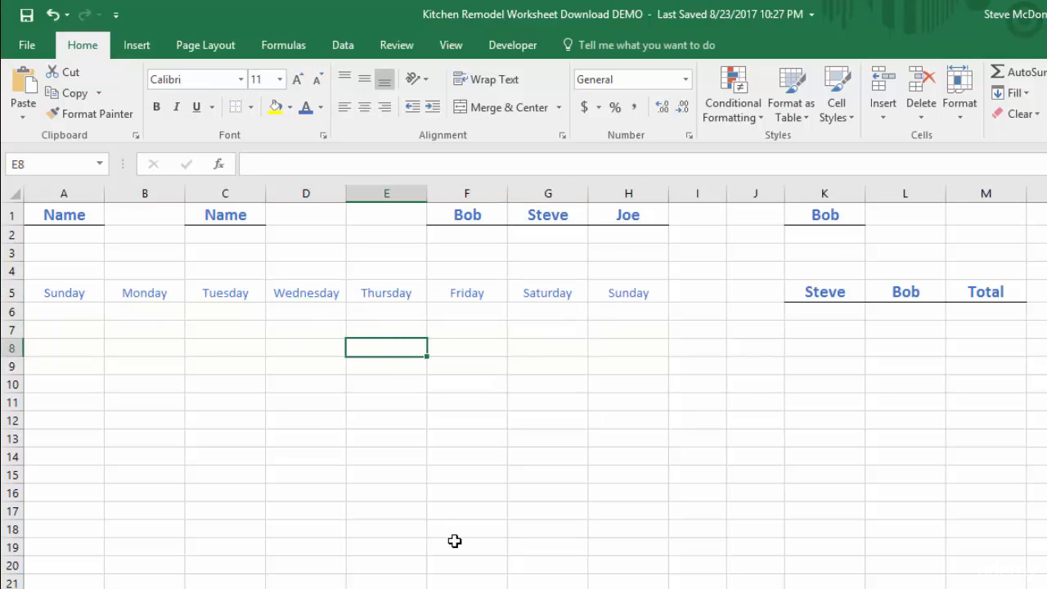